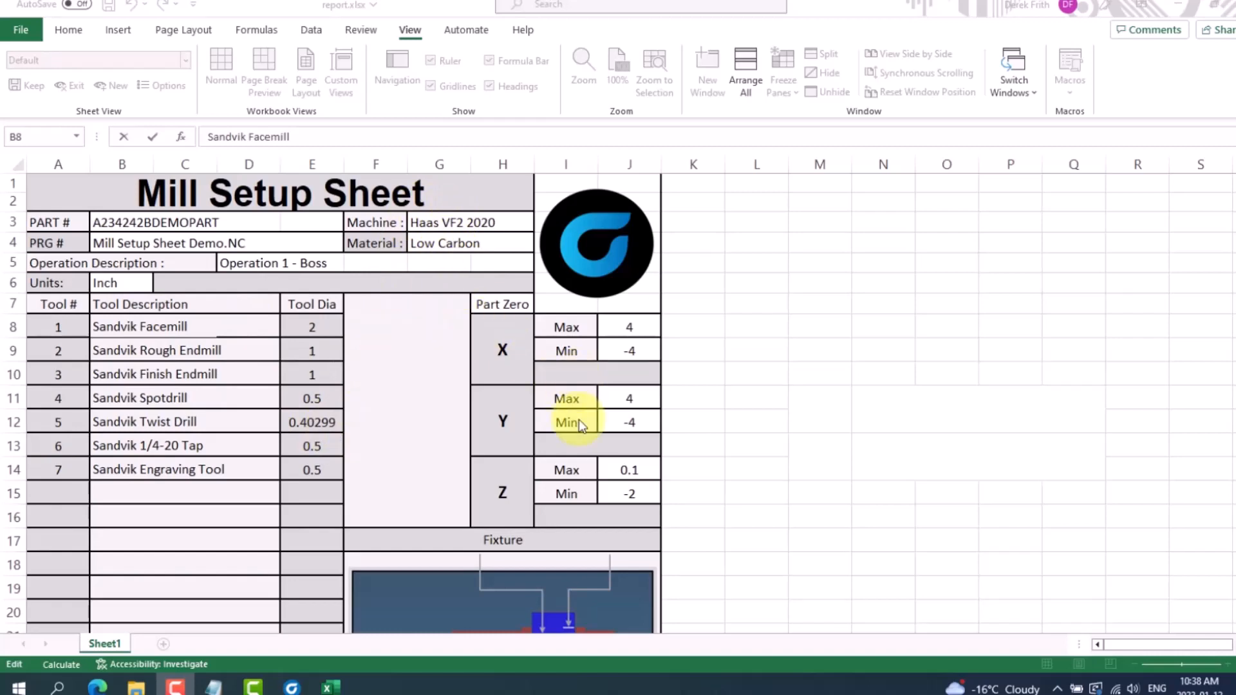
Examine the lower part of the generated mill setup sheet, below the tool list and part zero values.
{"action": "scroll", "coordinate": [578, 419], "scroll_direction": "down", "scroll_amount": 5}
{"action": "scroll", "coordinate": [579, 423], "scroll_direction": "down", "scroll_amount": 3}
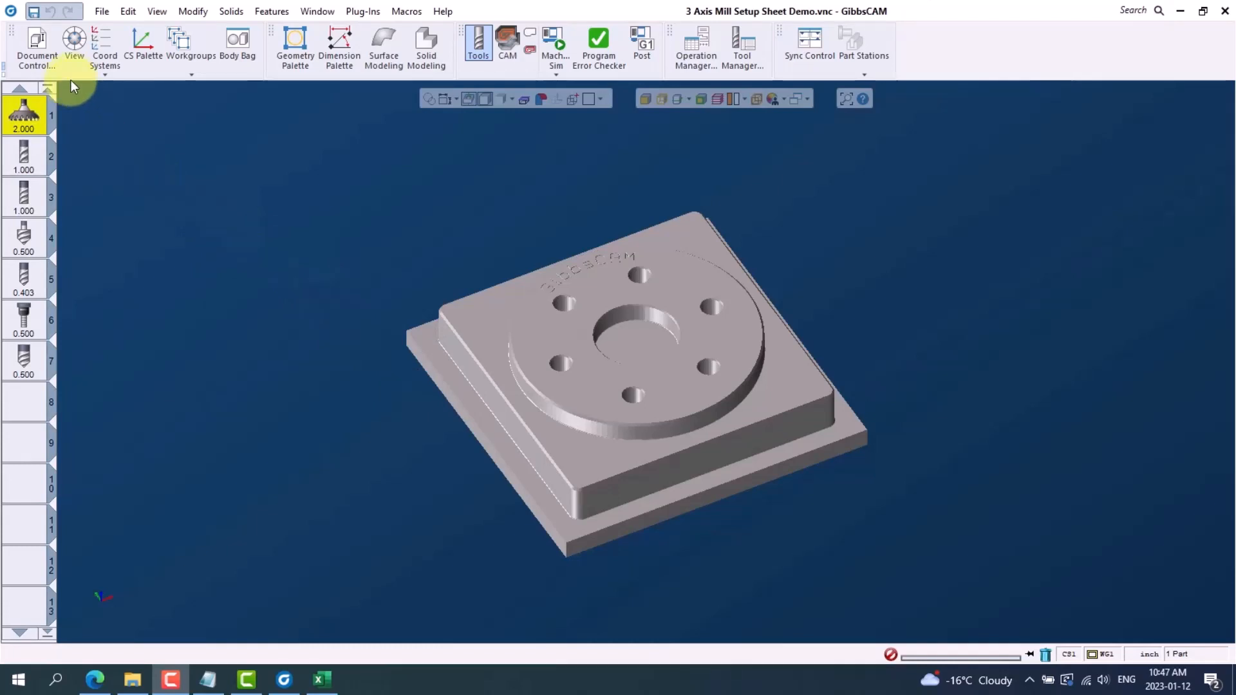
Switch to GibbsCAM and inspect the document's part comment and programmer notes, plus the comment of milling tool 1.
{"action": "left_click", "coordinate": [40, 45]}
{"action": "left_click", "coordinate": [41, 45]}
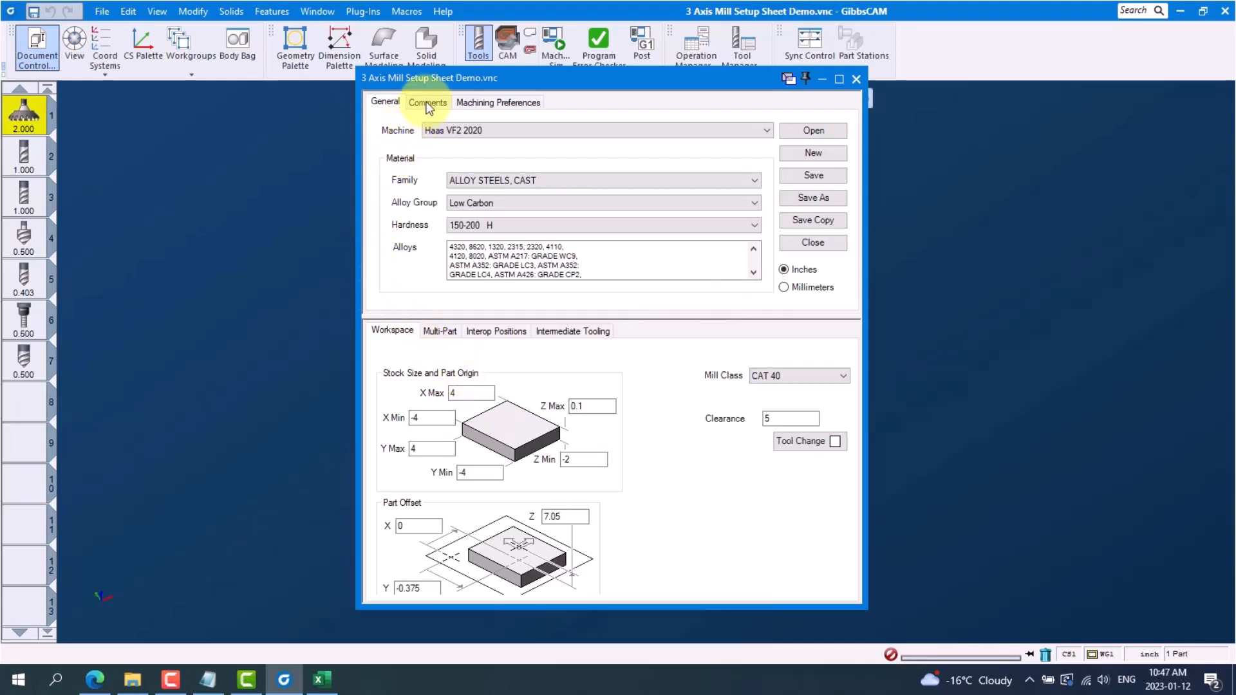
{"action": "left_click", "coordinate": [426, 103]}
{"action": "left_click", "coordinate": [387, 137]}
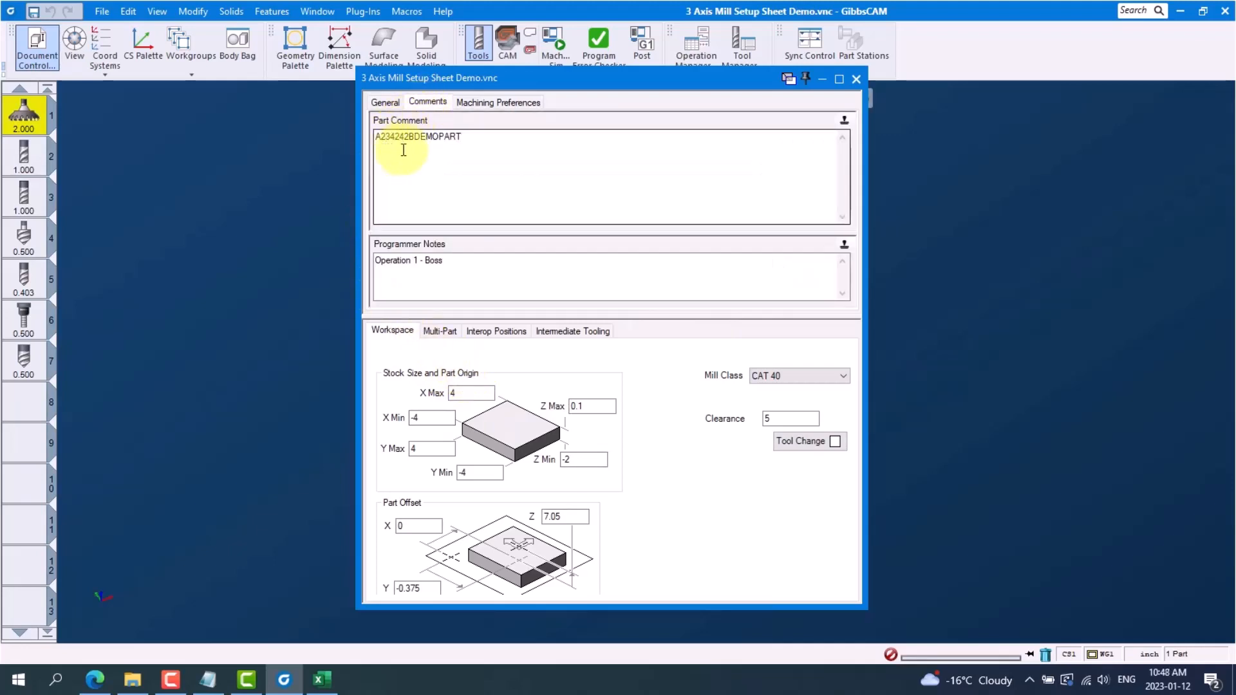
{"action": "left_click", "coordinate": [389, 266]}
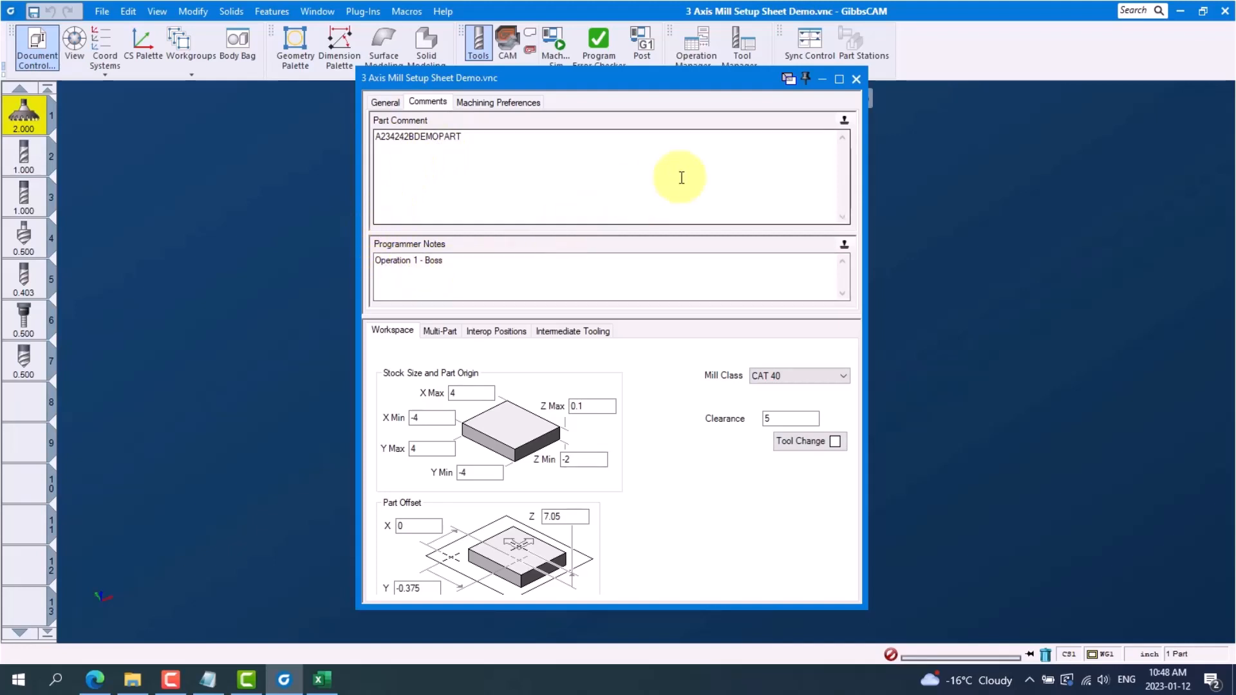
{"action": "left_click", "coordinate": [856, 79]}
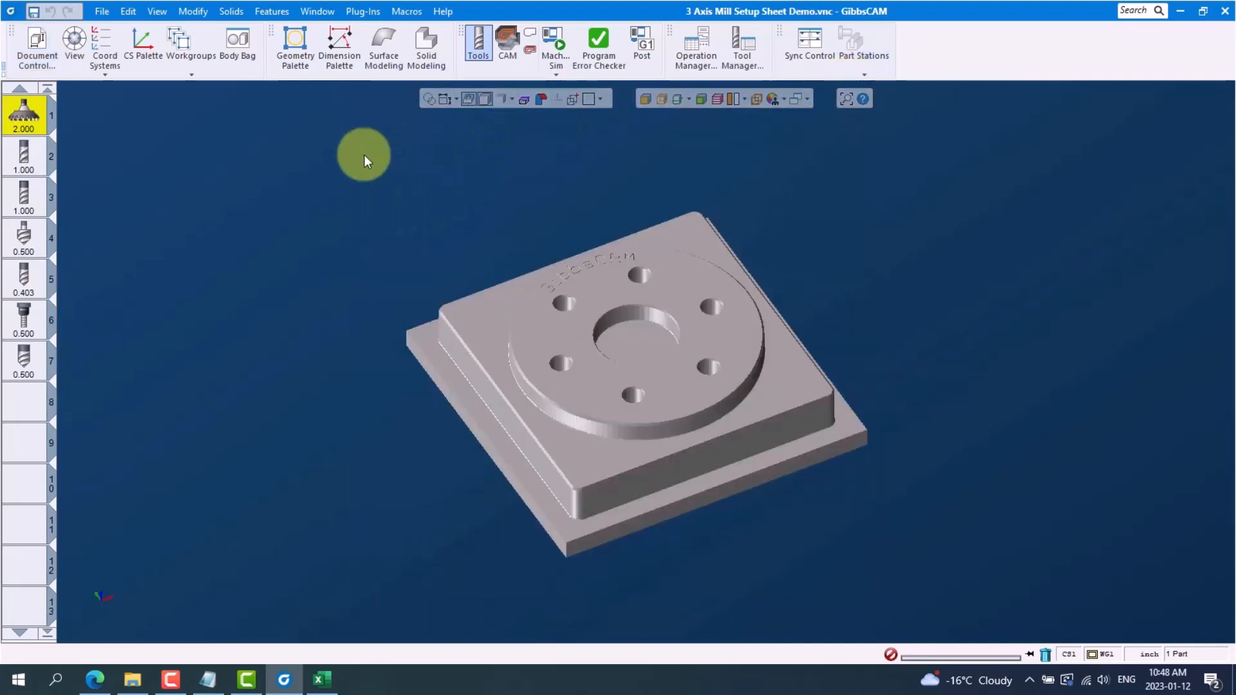
{"action": "double_click", "coordinate": [26, 126]}
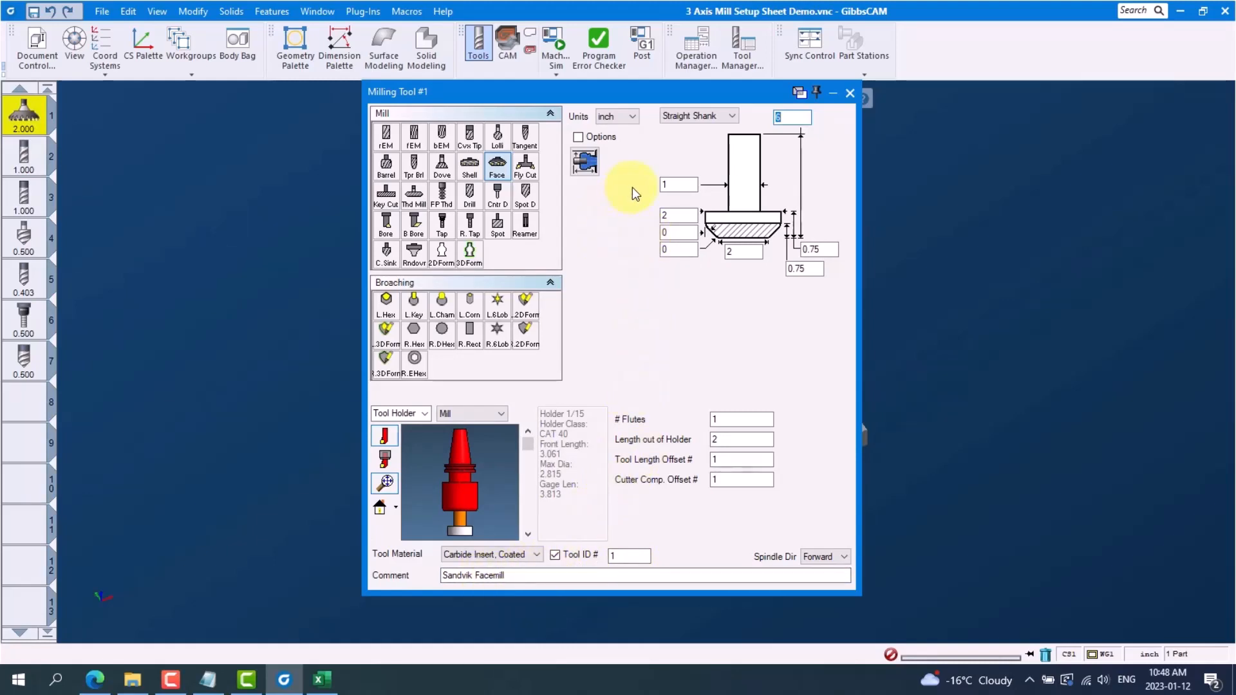
{"action": "left_click", "coordinate": [849, 92]}
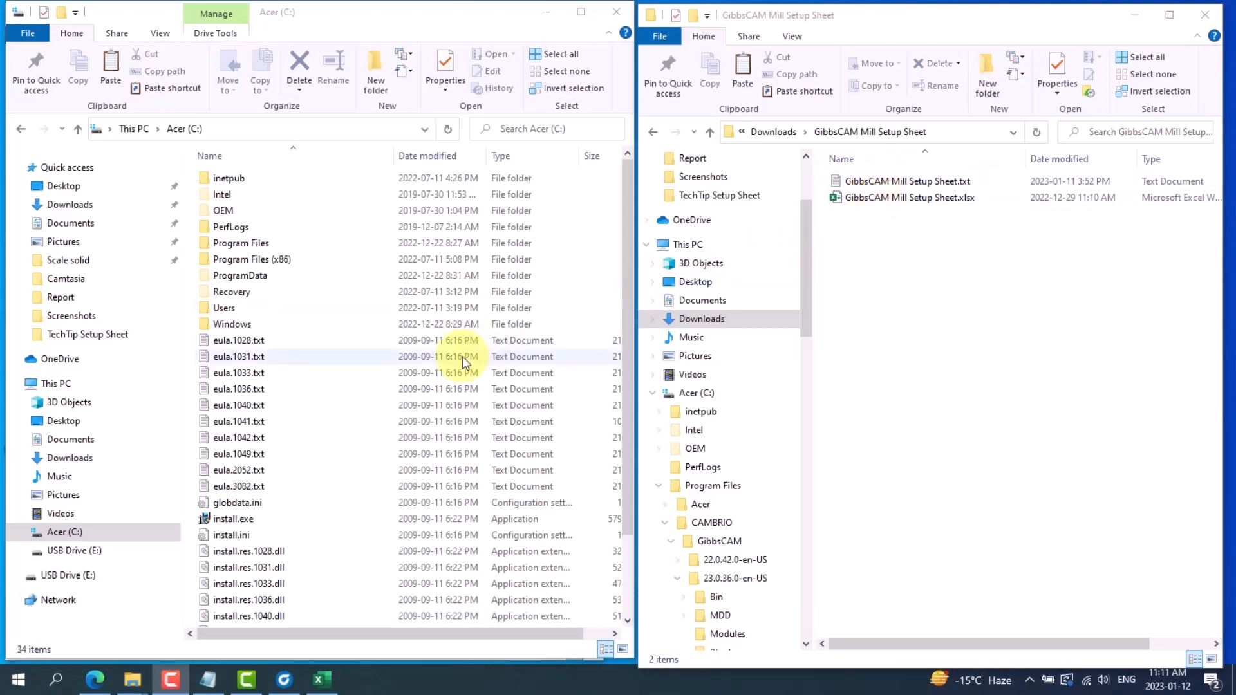
In File Explorer, open C:\Program Files\CAMBRIO\GibbsCAM\23.0.36.0-en-US\PlugIns\Data.
{"action": "left_click", "coordinate": [54, 531]}
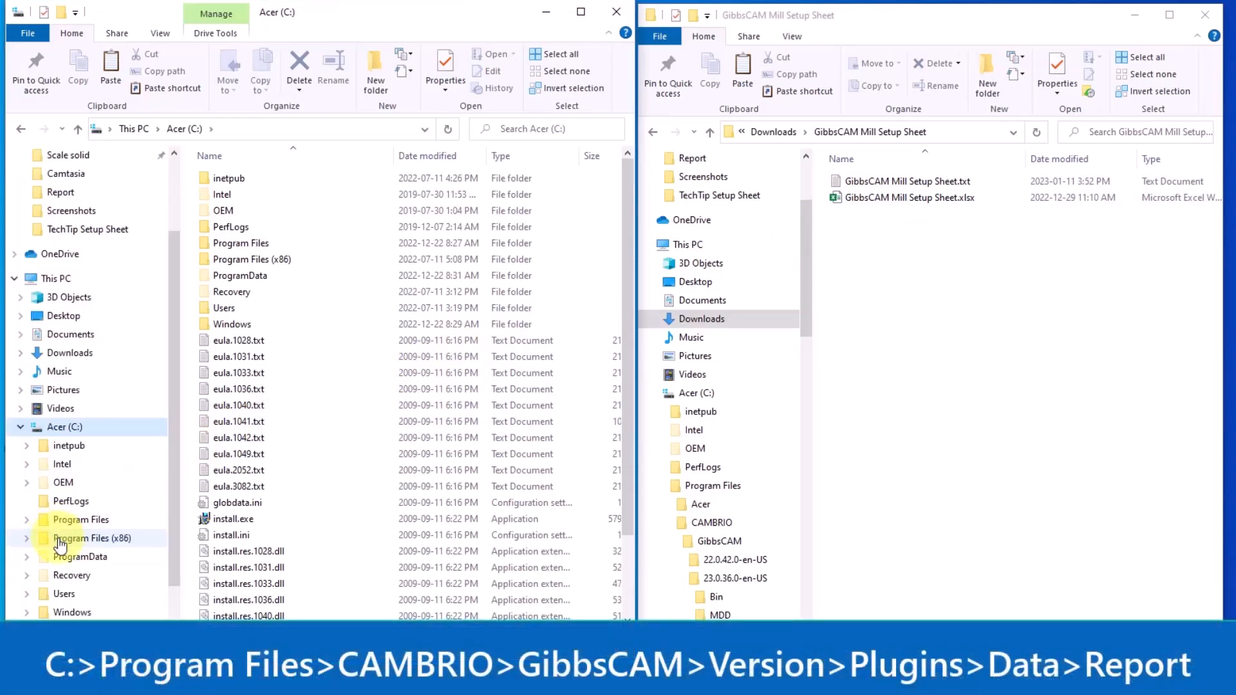
{"action": "left_click", "coordinate": [71, 521]}
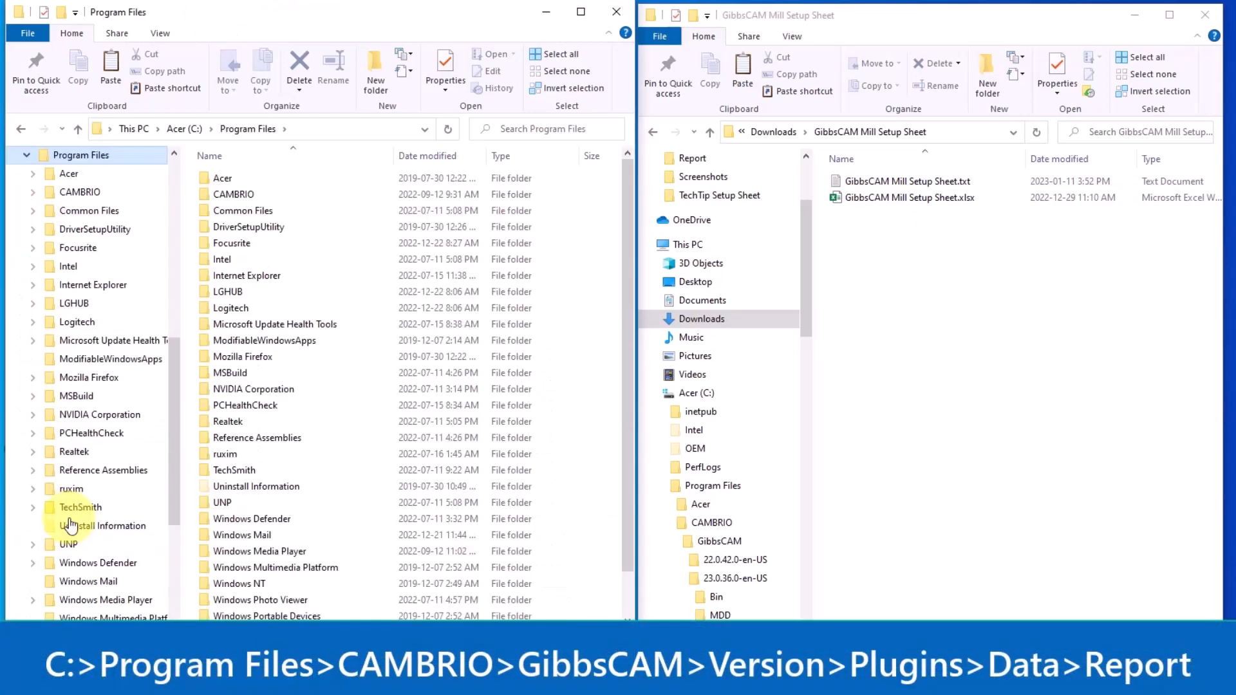
{"action": "left_click", "coordinate": [226, 193]}
{"action": "double_click", "coordinate": [226, 192]}
{"action": "double_click", "coordinate": [230, 179]}
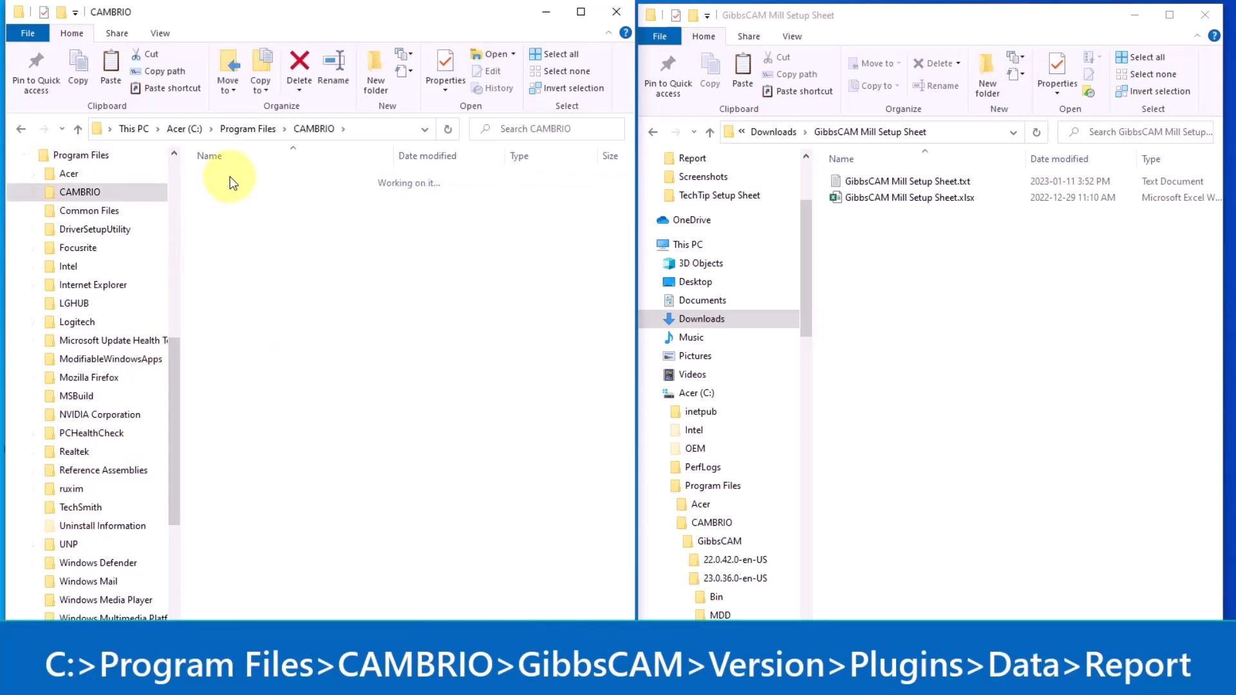
{"action": "double_click", "coordinate": [230, 195]}
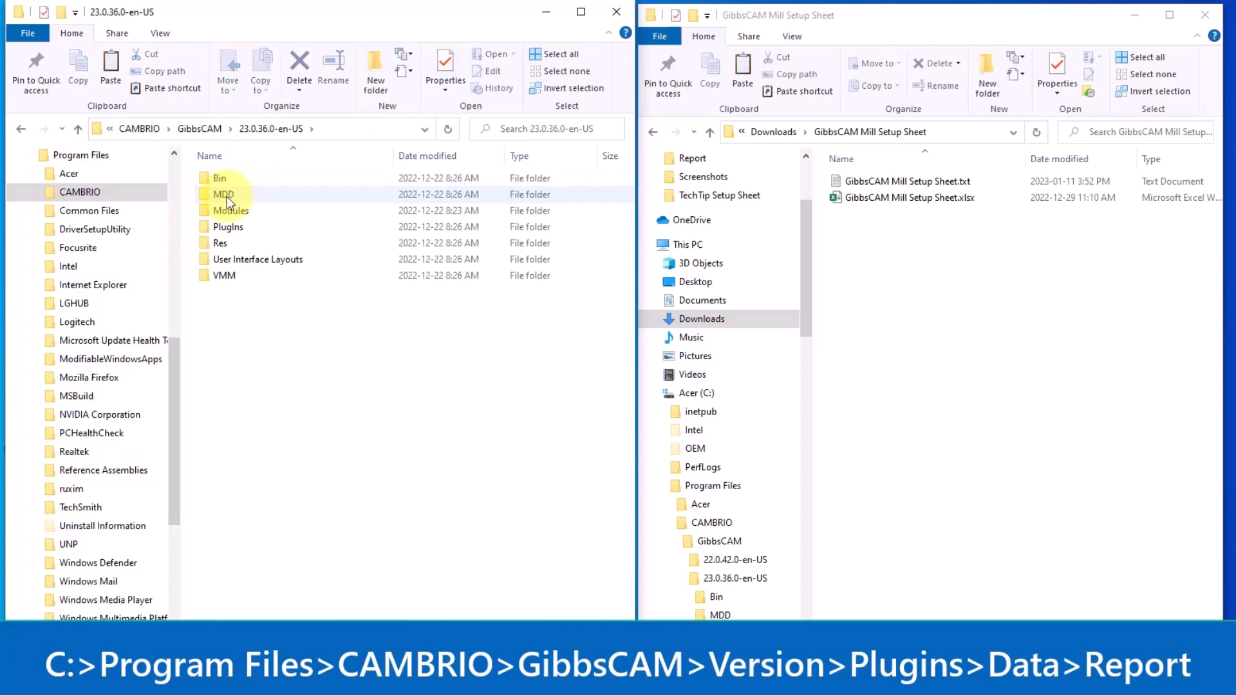
{"action": "double_click", "coordinate": [221, 228]}
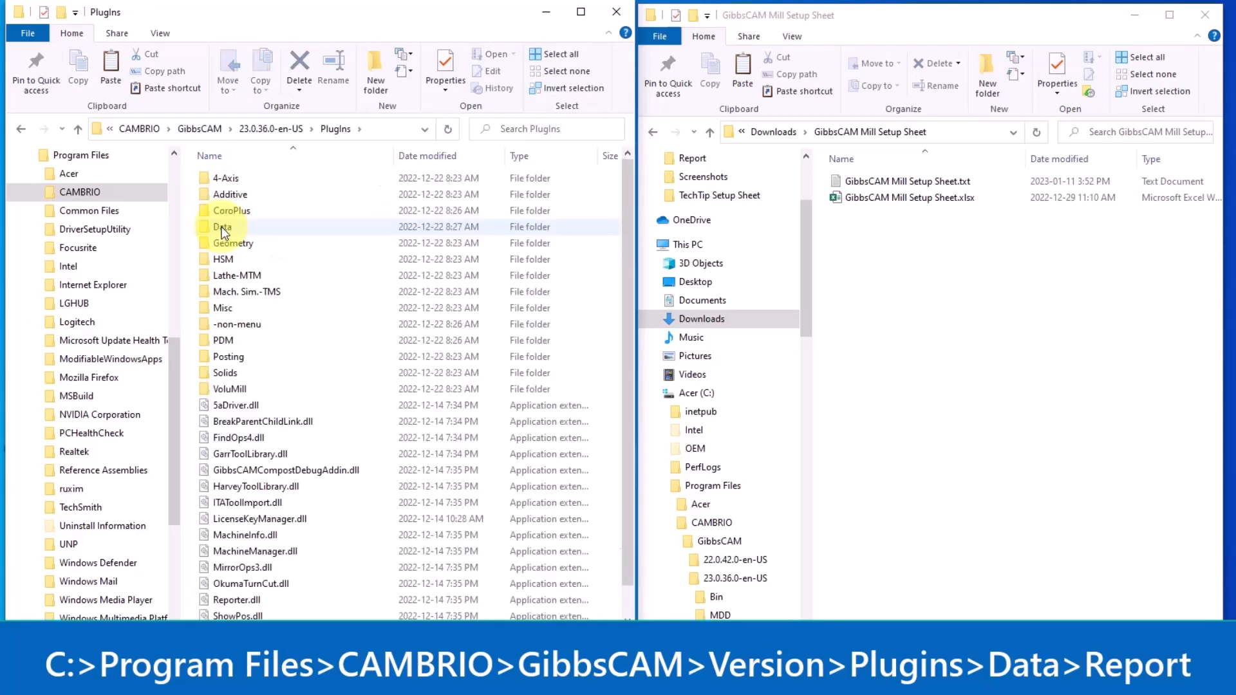
{"action": "double_click", "coordinate": [223, 227]}
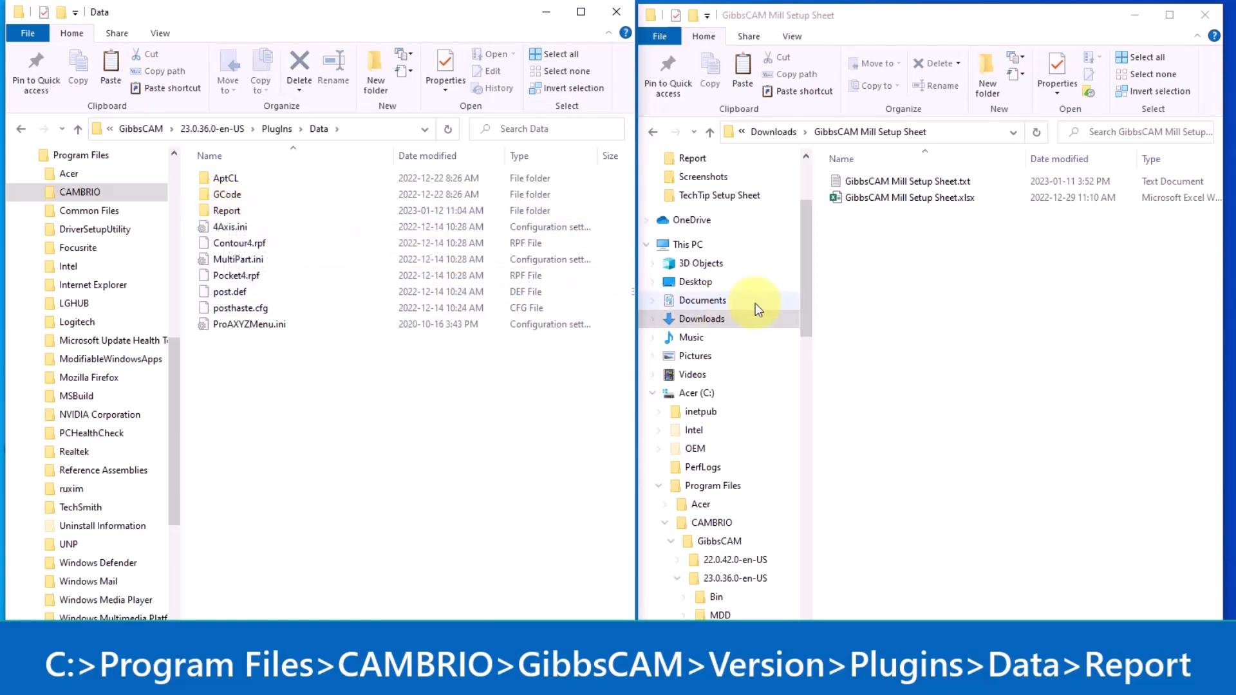
Move GibbsCAM Mill Setup Sheet.txt and .xlsx from Downloads into the Report folder with administrator permission, and open that folder.
{"action": "left_click", "coordinate": [875, 198]}
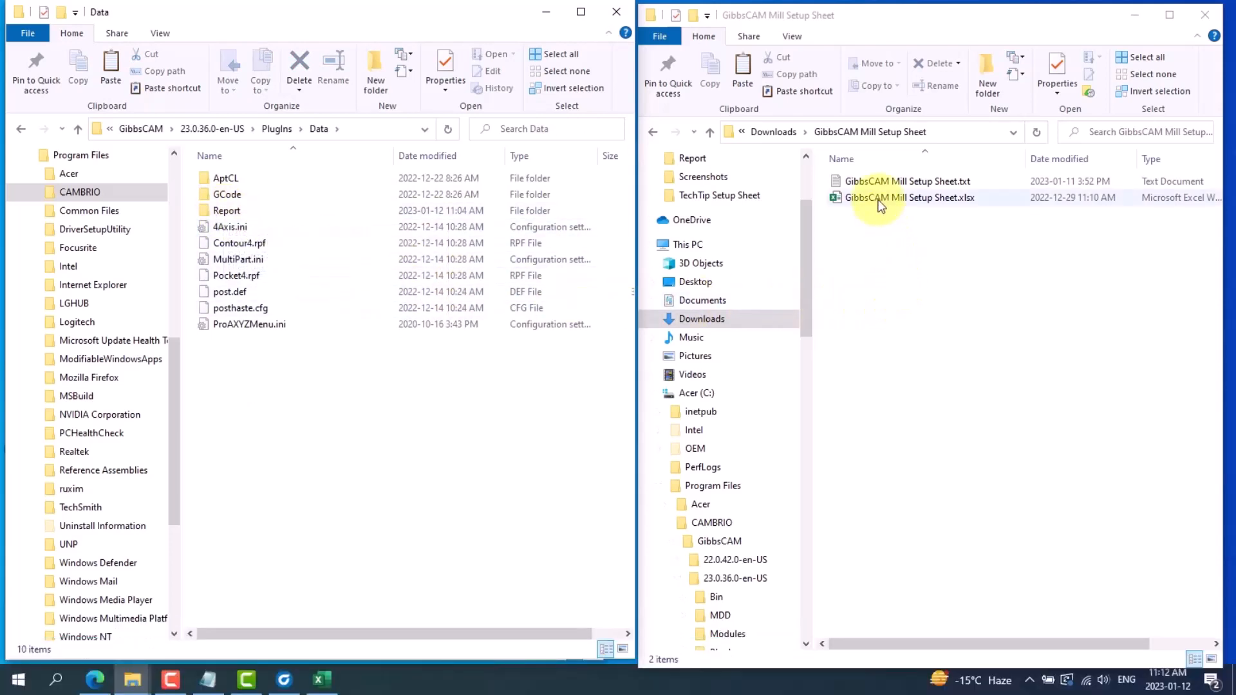
{"action": "left_click", "coordinate": [875, 183], "text": "ctrl"}
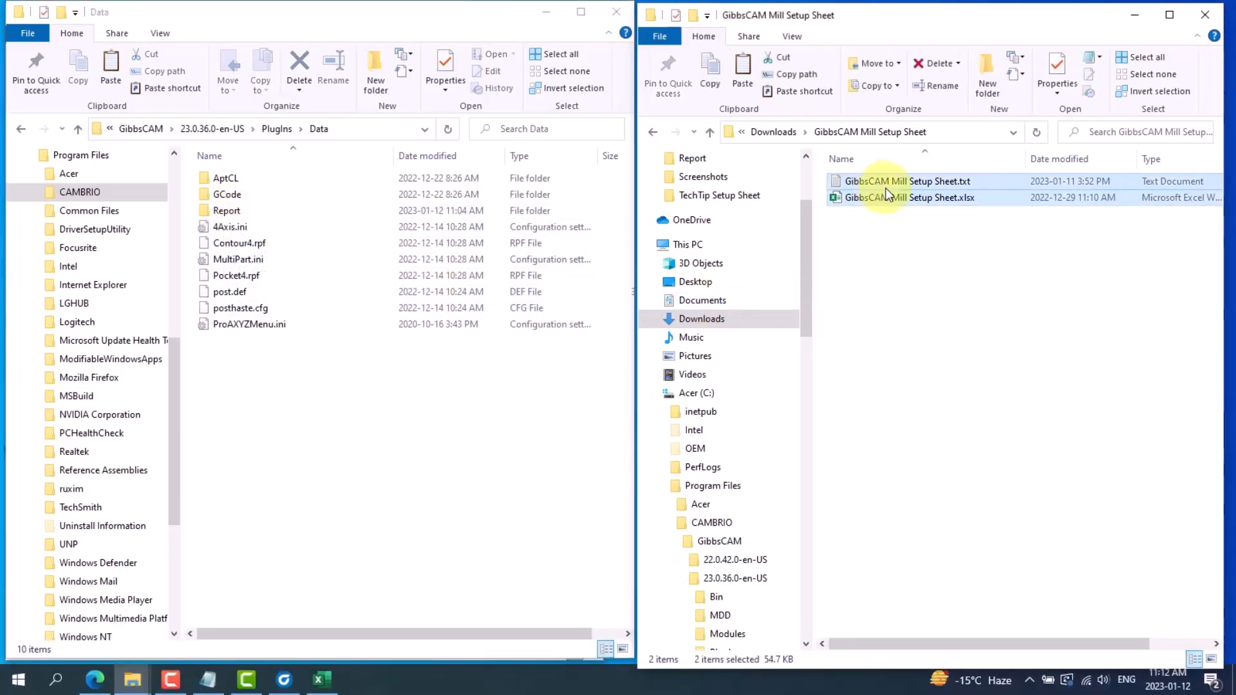
{"action": "left_click_drag", "start_coordinate": [890, 188], "coordinate": [223, 210]}
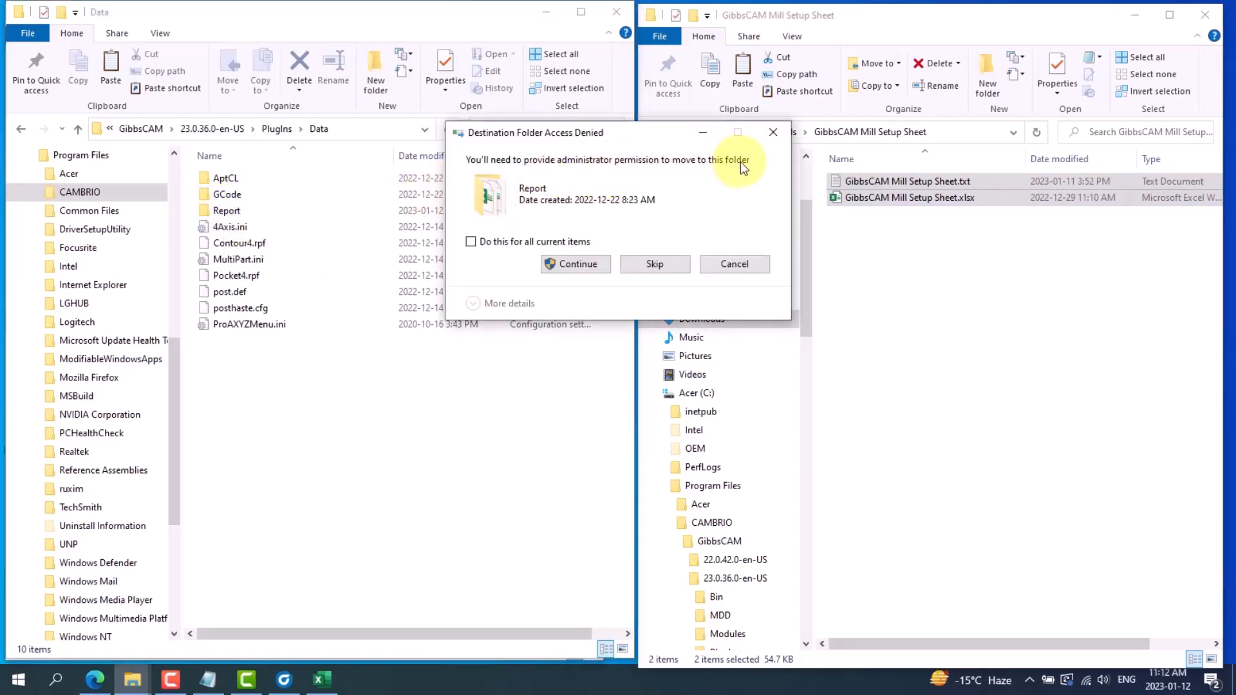
{"action": "left_click", "coordinate": [568, 267]}
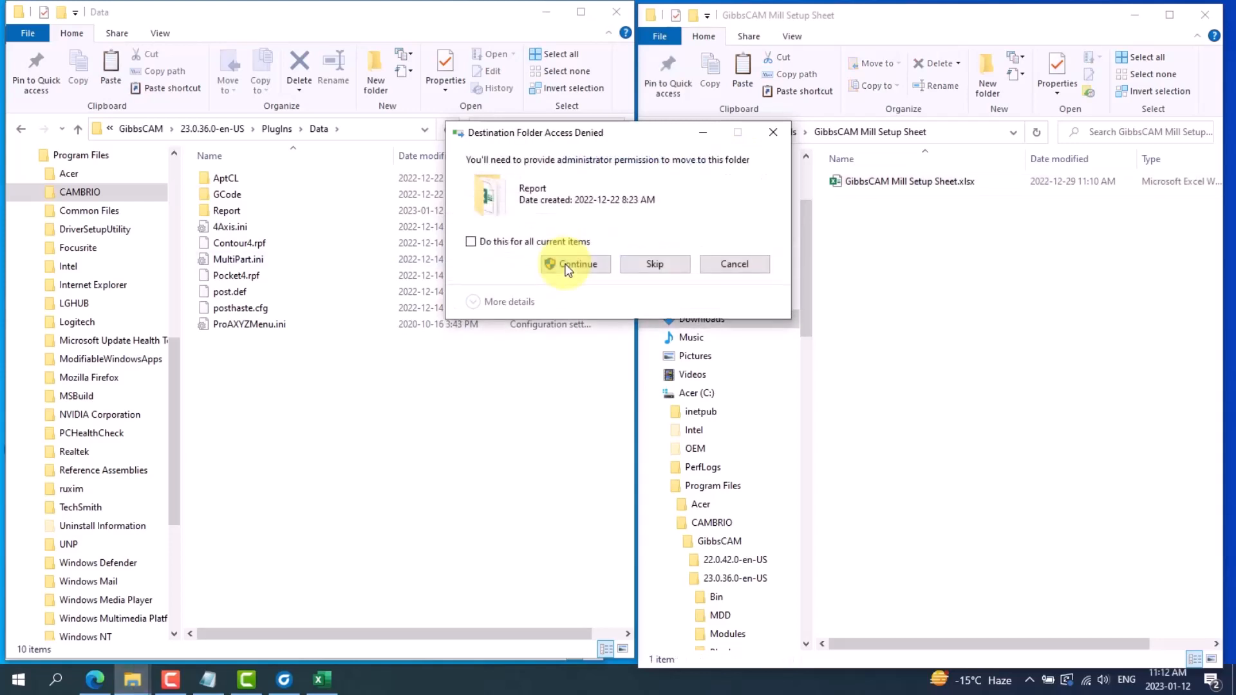
{"action": "left_click", "coordinate": [568, 266]}
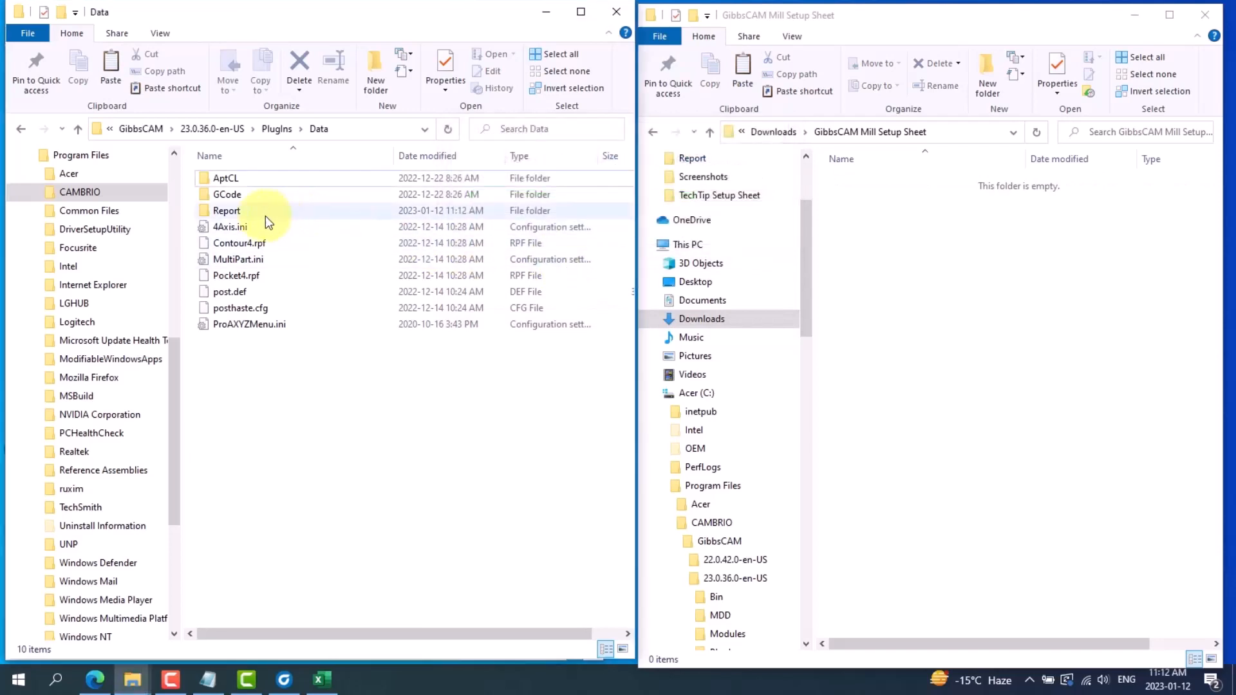
{"action": "double_click", "coordinate": [227, 211]}
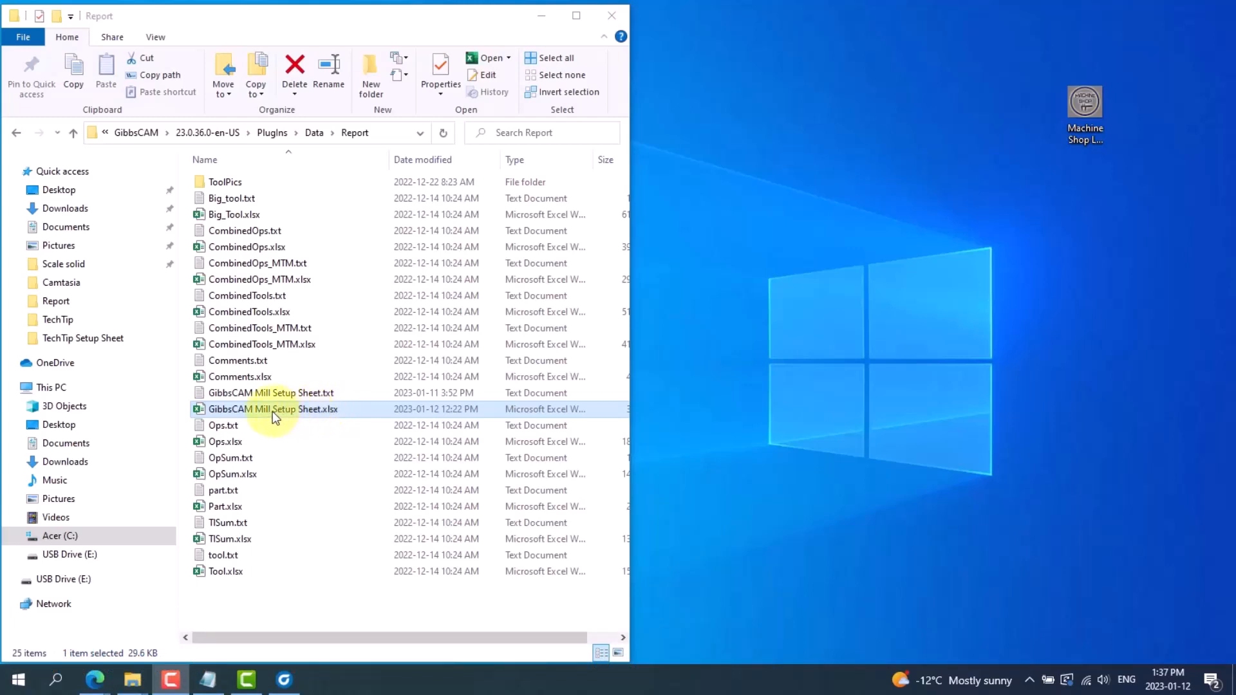
Move GibbsCAM Mill Setup Sheet.xlsx from the Report folder to the desktop and open it in Excel.
{"action": "left_click_drag", "start_coordinate": [272, 412], "coordinate": [837, 384]}
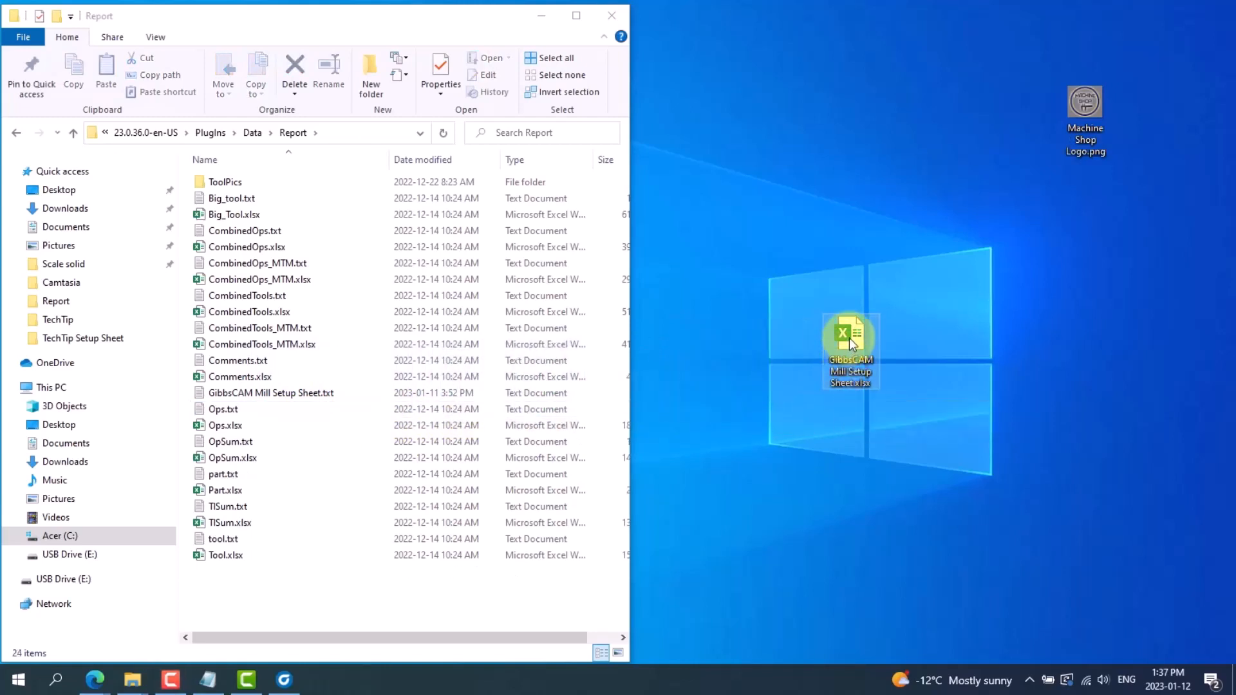
{"action": "double_click", "coordinate": [848, 338]}
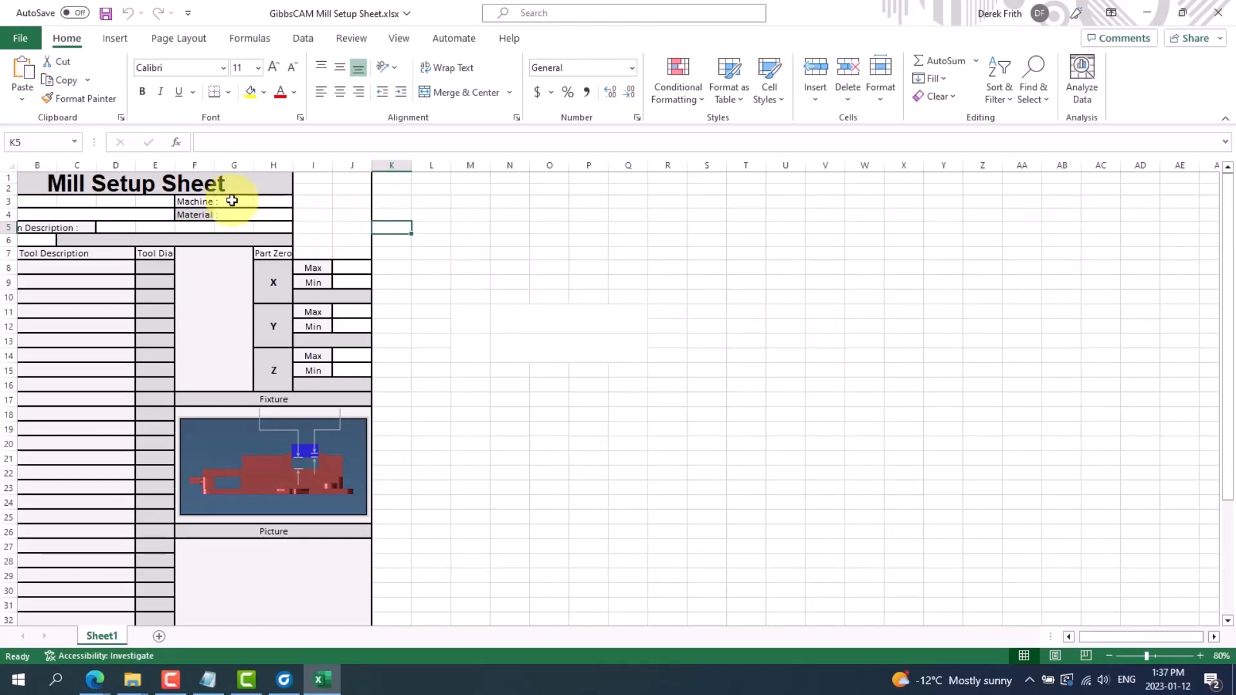
Insert the picture Machine Shop Logo.png from the desktop into the setup sheet.
{"action": "left_click", "coordinate": [116, 40]}
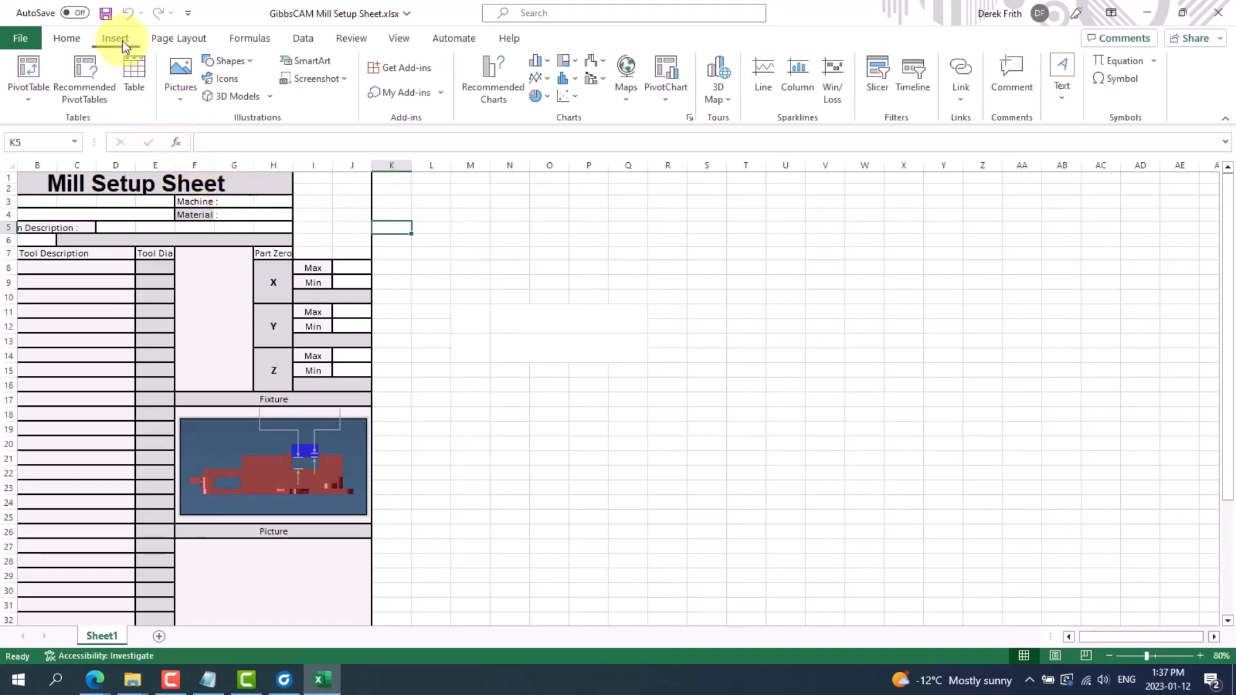
{"action": "left_click", "coordinate": [182, 93]}
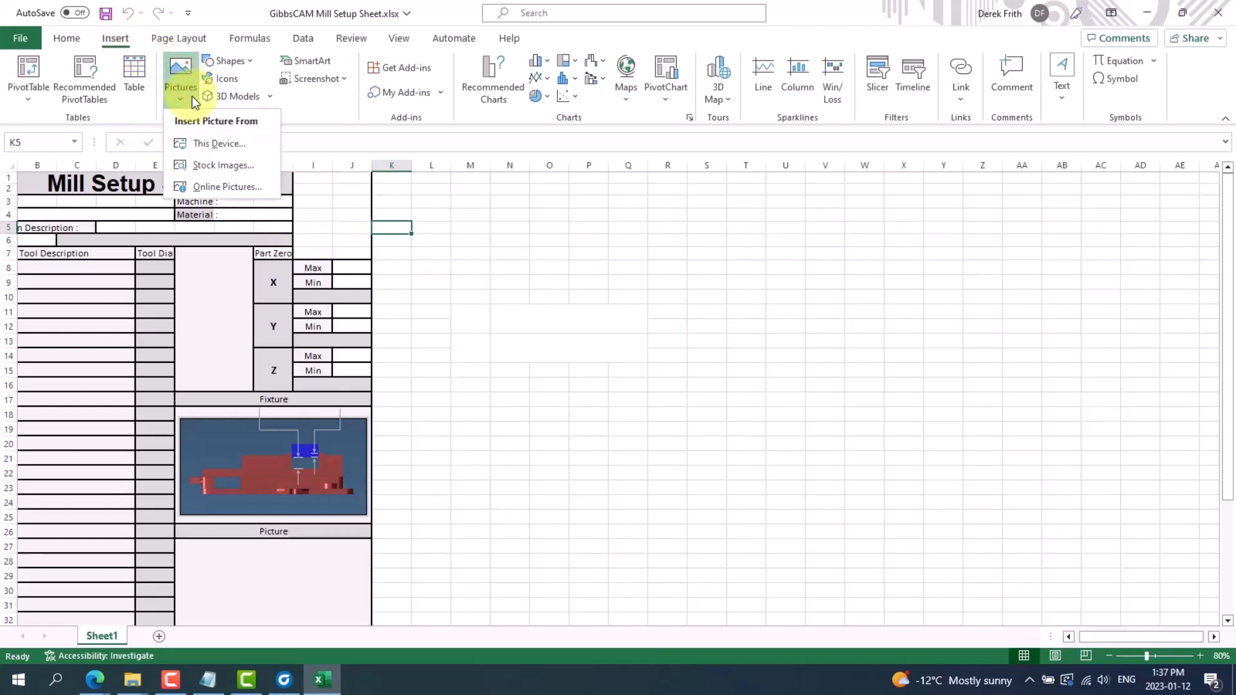
{"action": "left_click", "coordinate": [207, 145]}
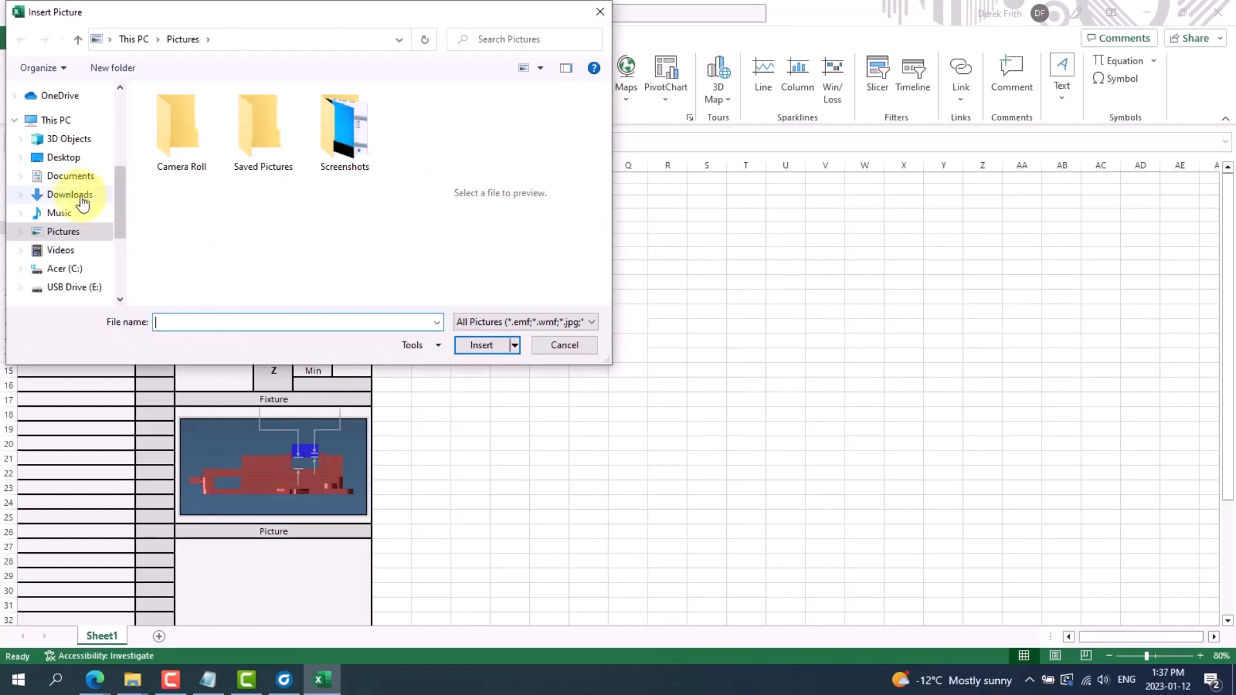
{"action": "left_click", "coordinate": [64, 161]}
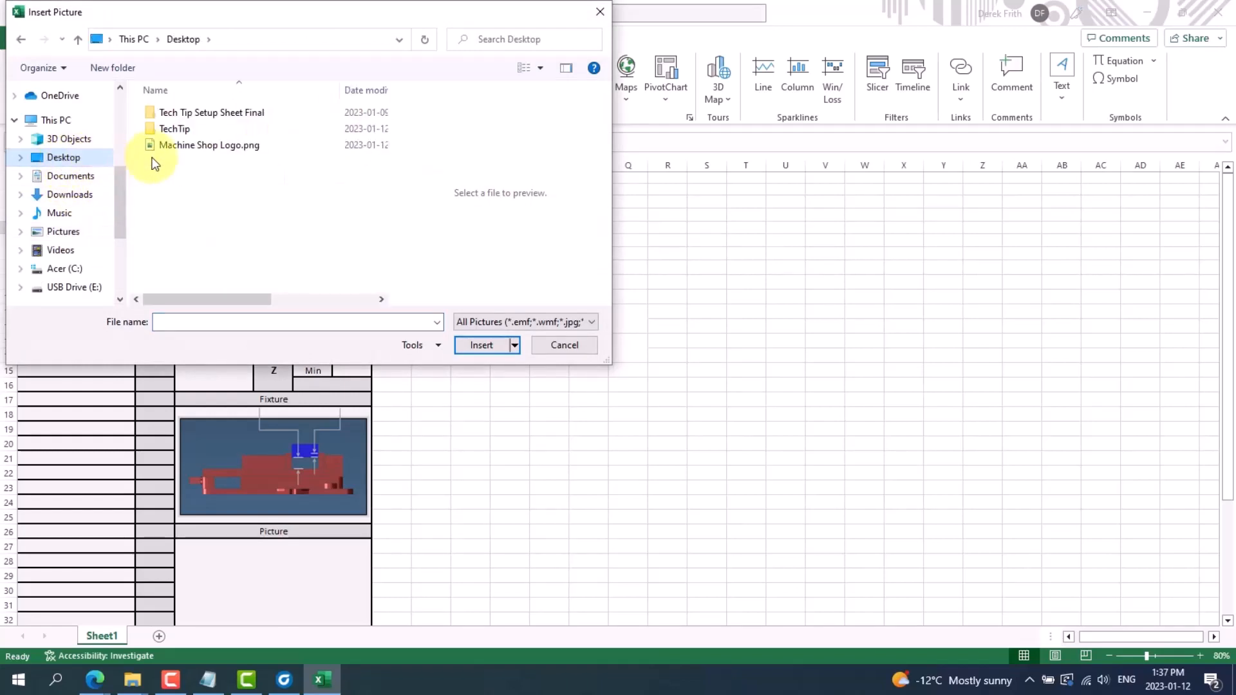
{"action": "left_click", "coordinate": [207, 149]}
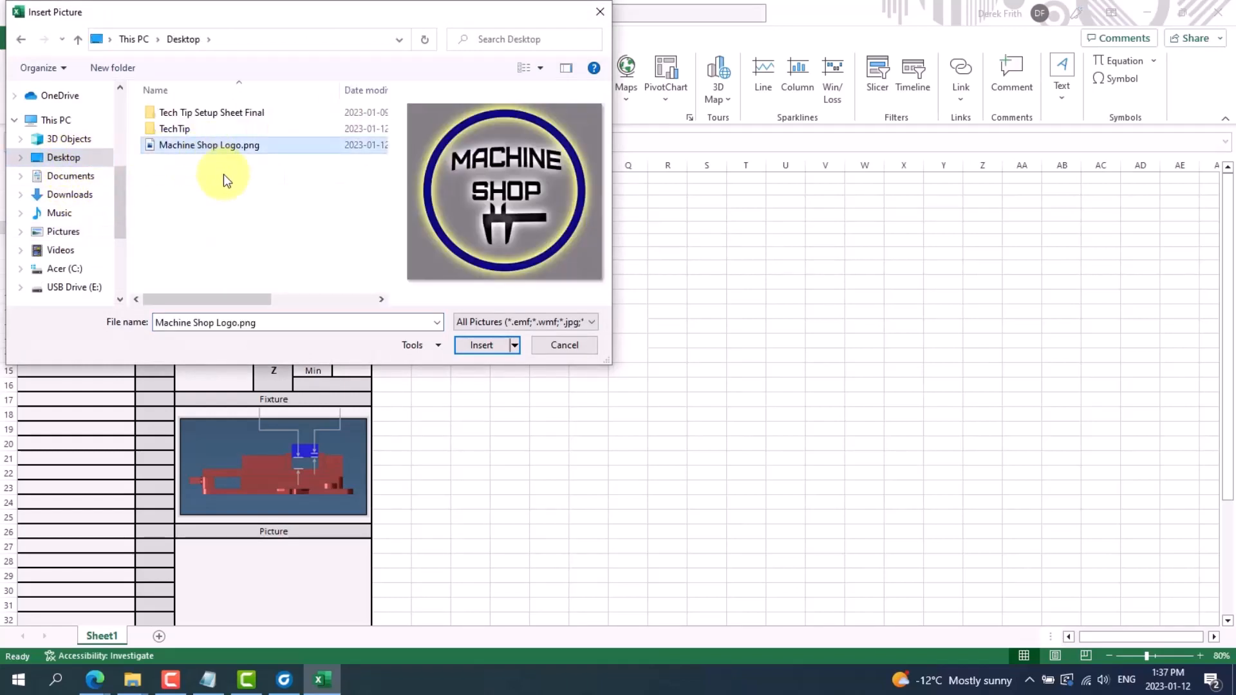
{"action": "left_click", "coordinate": [480, 346]}
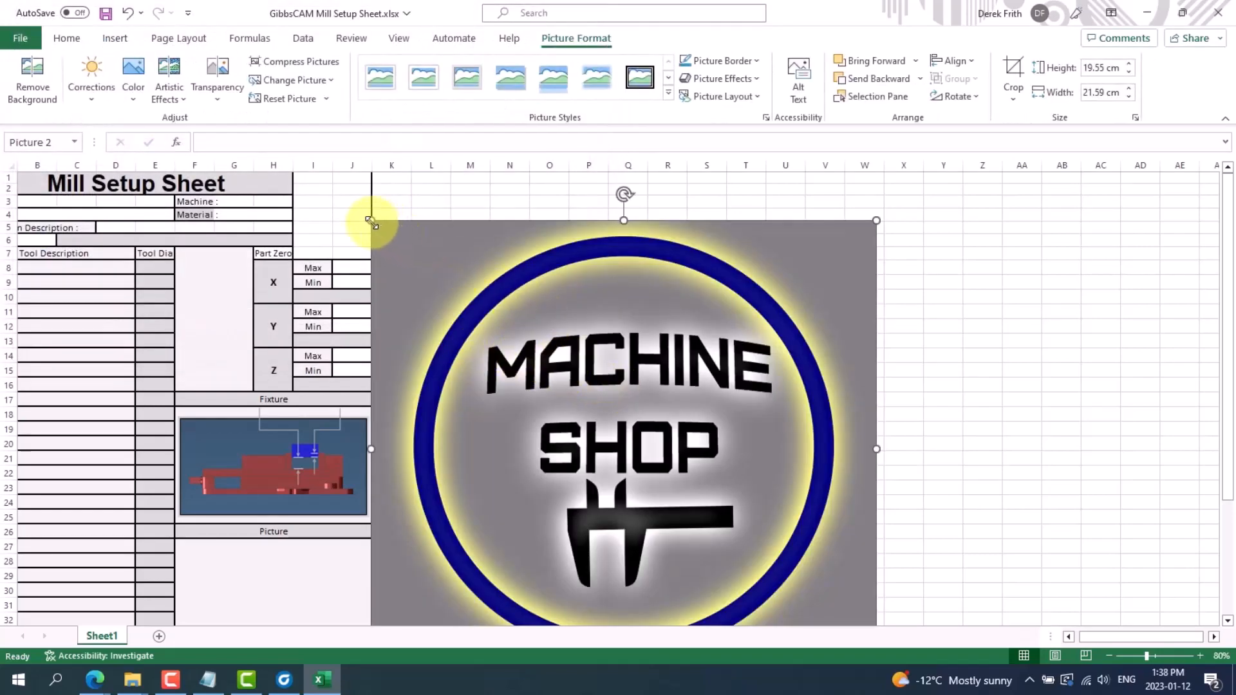
Shrink the logo to about 2.88 cm by 3.18 cm and place it in the empty box beside the Mill Setup Sheet title.
{"action": "left_click_drag", "start_coordinate": [371, 224], "coordinate": [652, 527]}
{"action": "left_click_drag", "start_coordinate": [769, 566], "coordinate": [435, 378]}
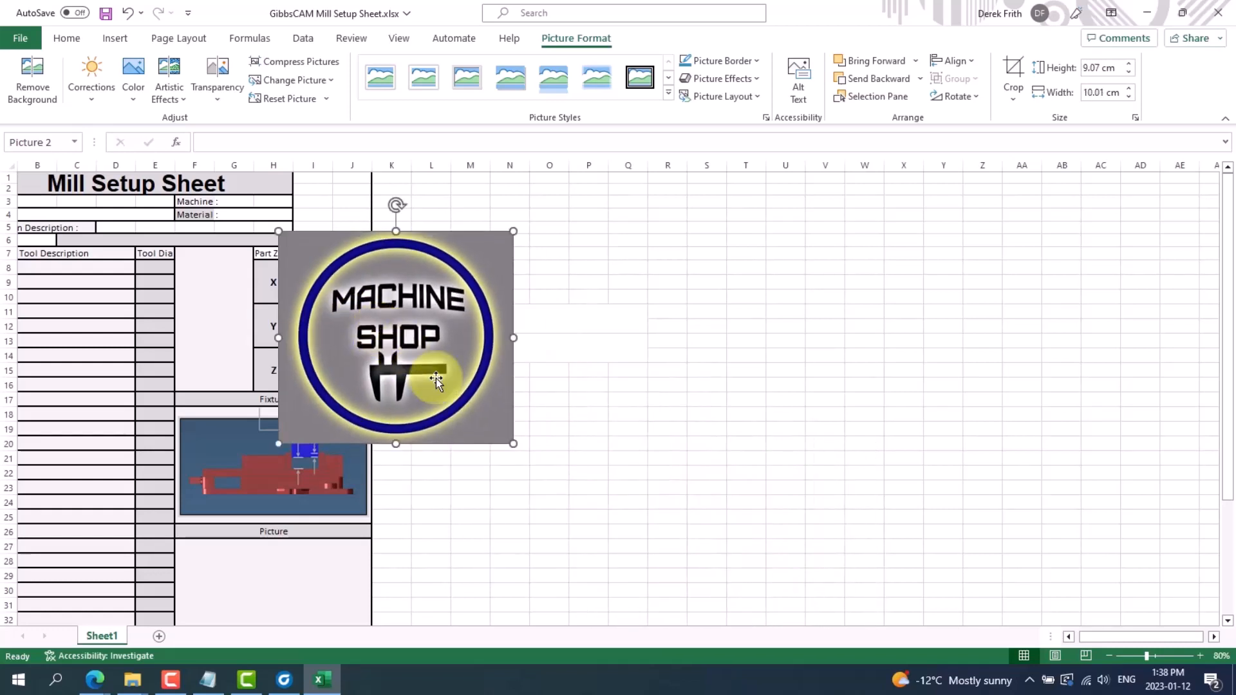
{"action": "left_click_drag", "start_coordinate": [513, 444], "coordinate": [351, 253]}
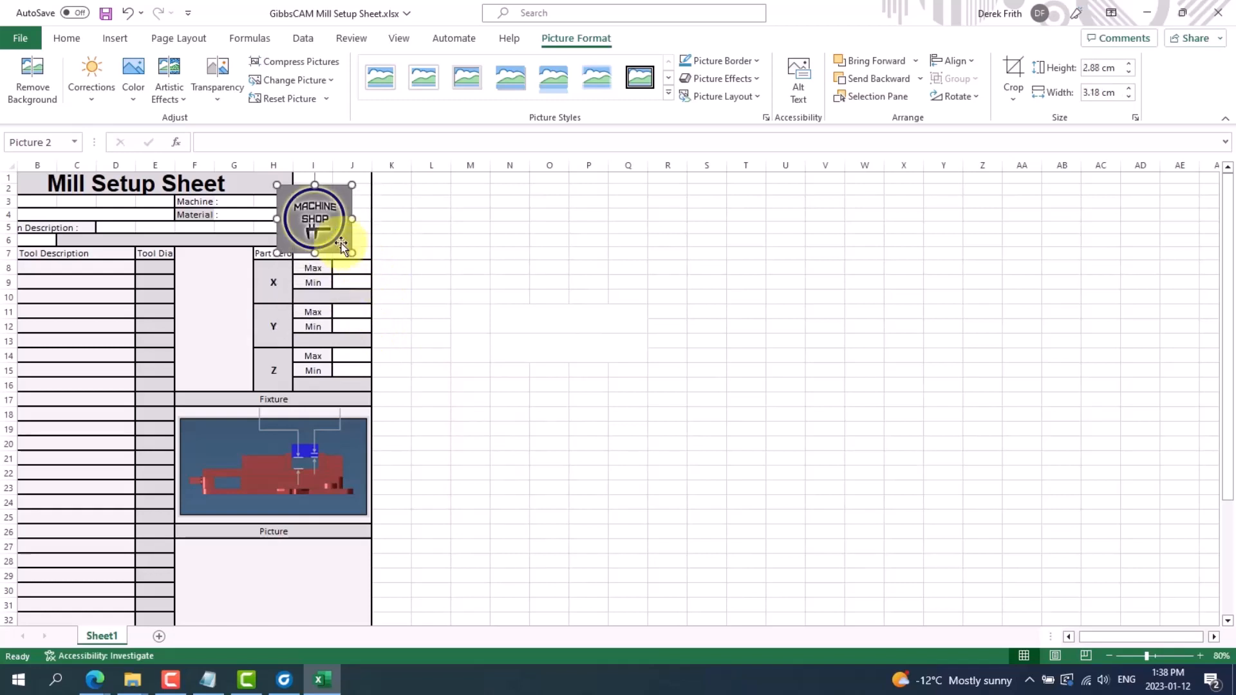
{"action": "left_click_drag", "start_coordinate": [317, 215], "coordinate": [332, 217]}
{"action": "left_click", "coordinate": [410, 277]}
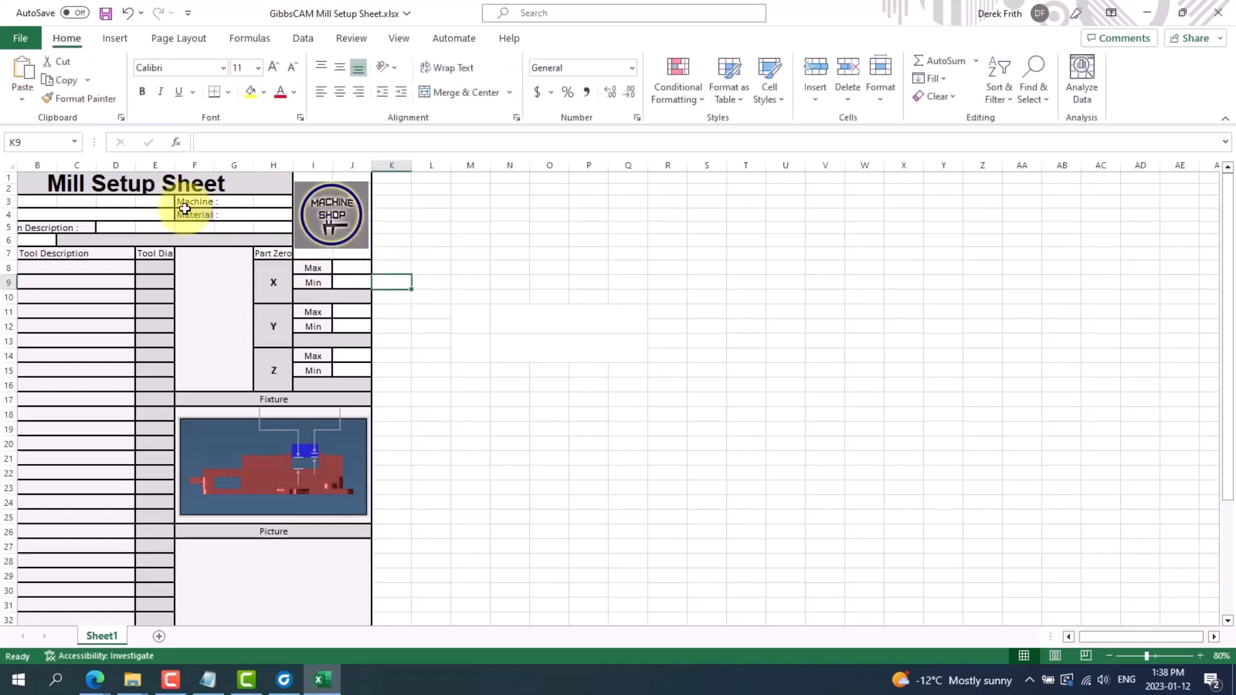
Save the setup sheet workbook and close it.
{"action": "left_click", "coordinate": [21, 40]}
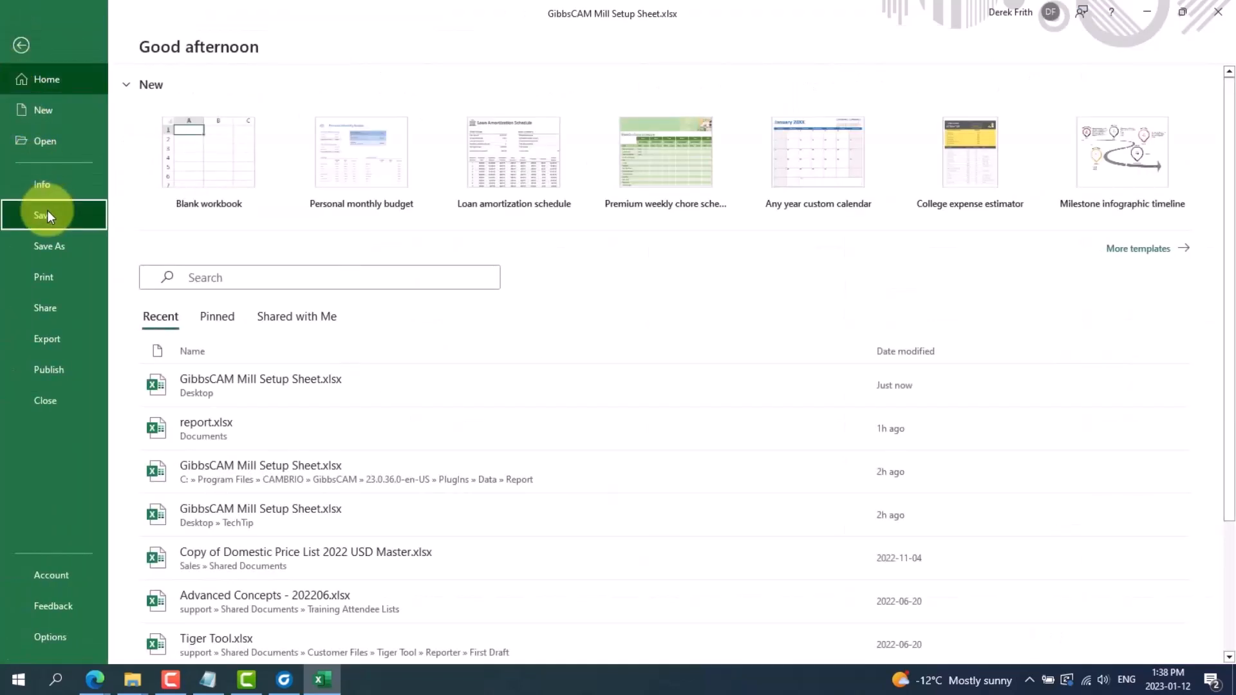
{"action": "left_click", "coordinate": [45, 214]}
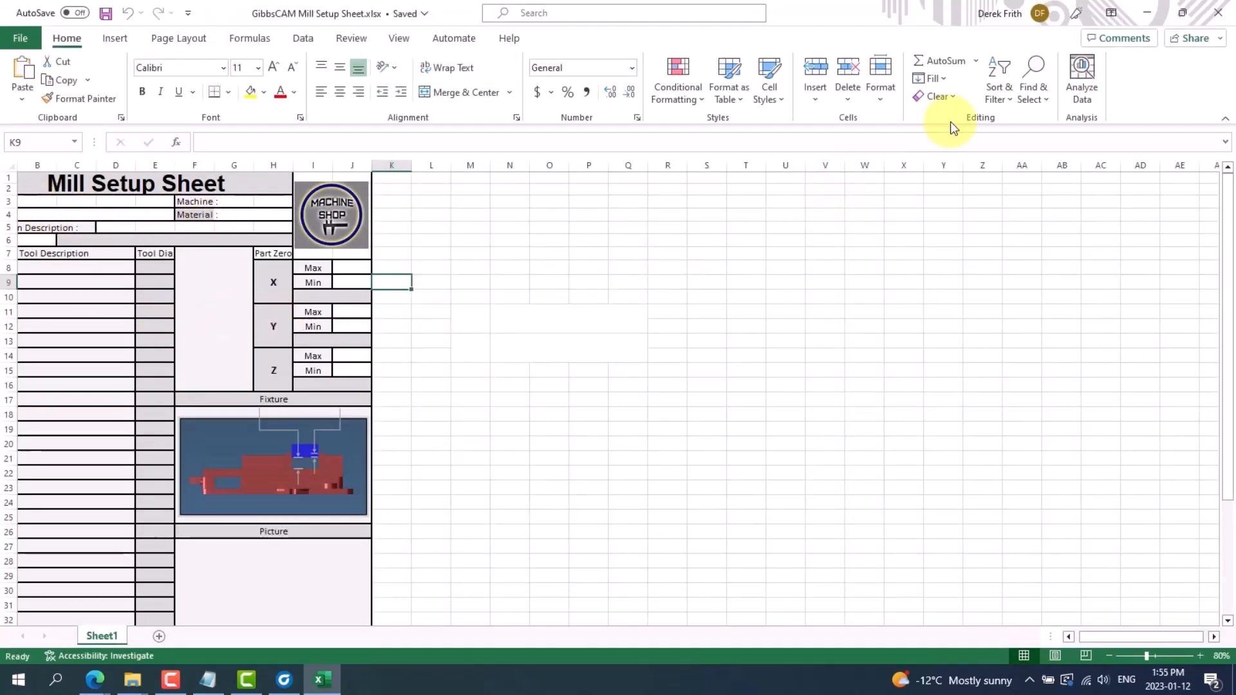
{"action": "left_click", "coordinate": [1207, 23]}
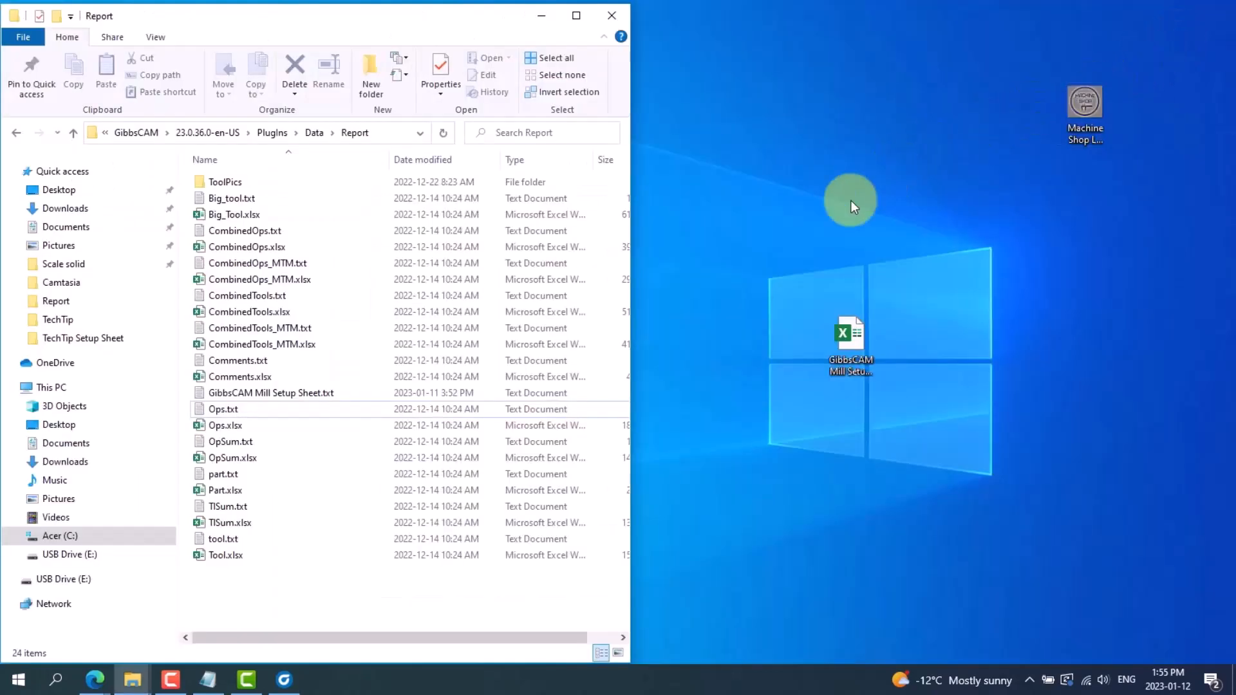
Move GibbsCAM Mill Setup Sheet.xlsx from the desktop back into the Report folder, granting administrator permission.
{"action": "left_click_drag", "start_coordinate": [856, 346], "coordinate": [840, 348]}
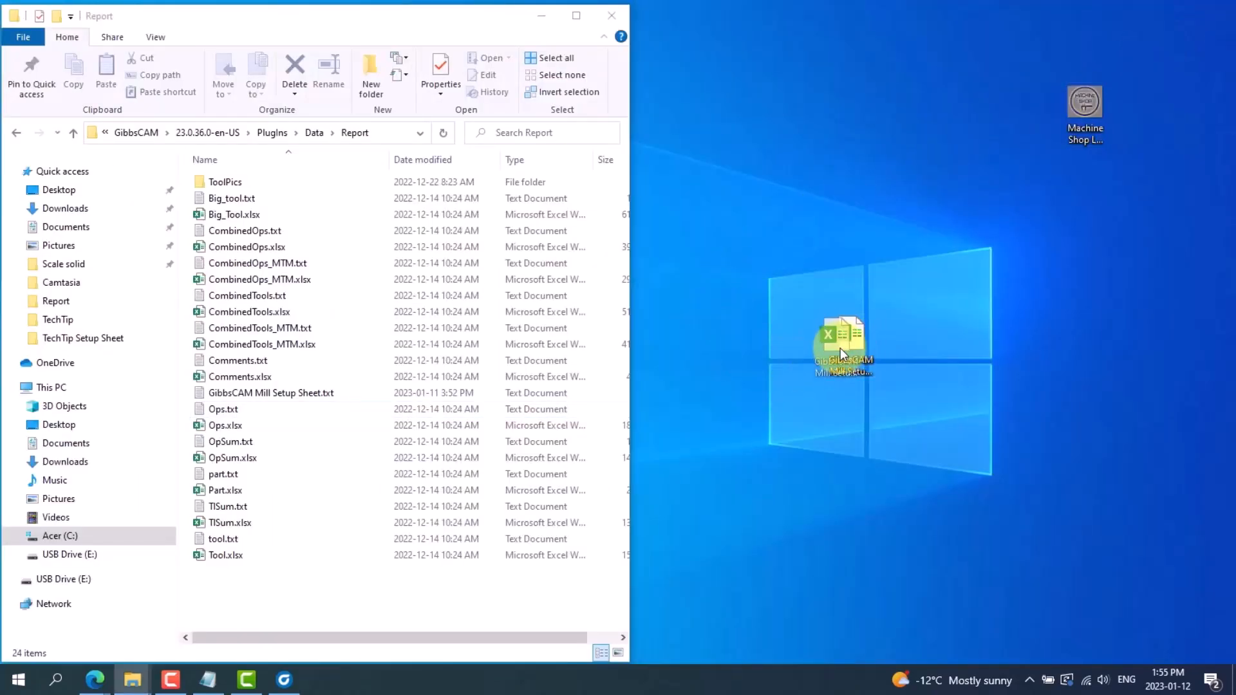
{"action": "left_click_drag", "start_coordinate": [686, 292], "coordinate": [273, 403]}
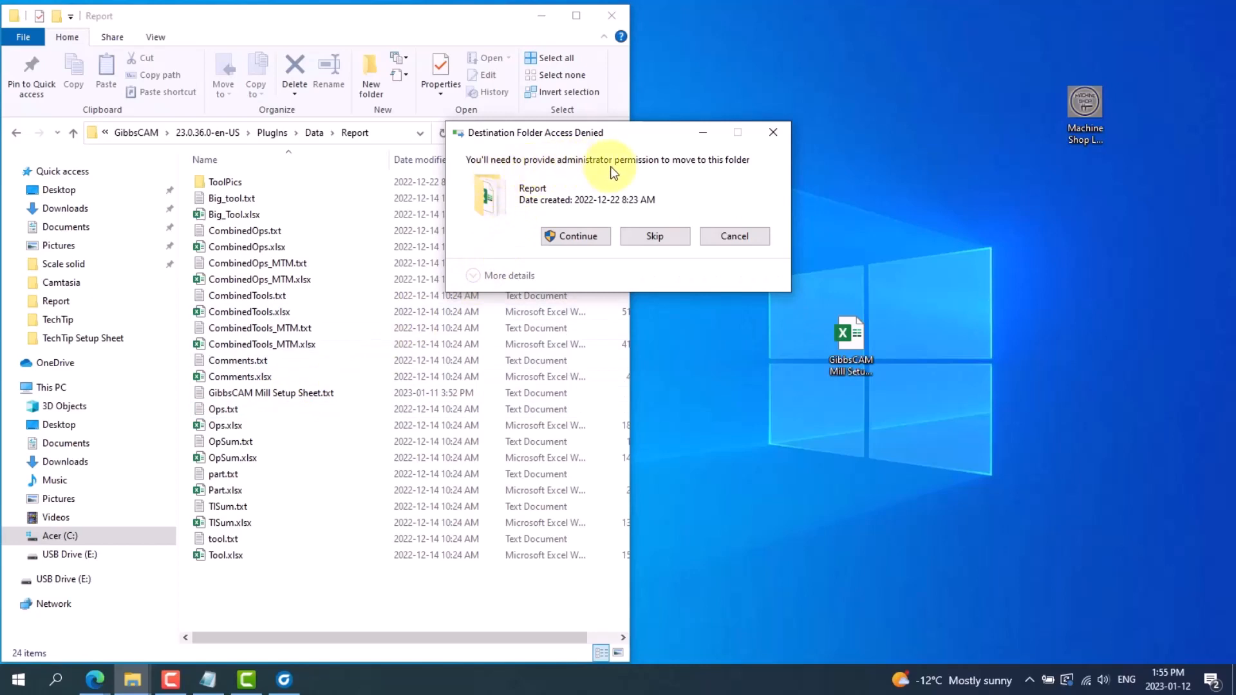
{"action": "left_click", "coordinate": [585, 233]}
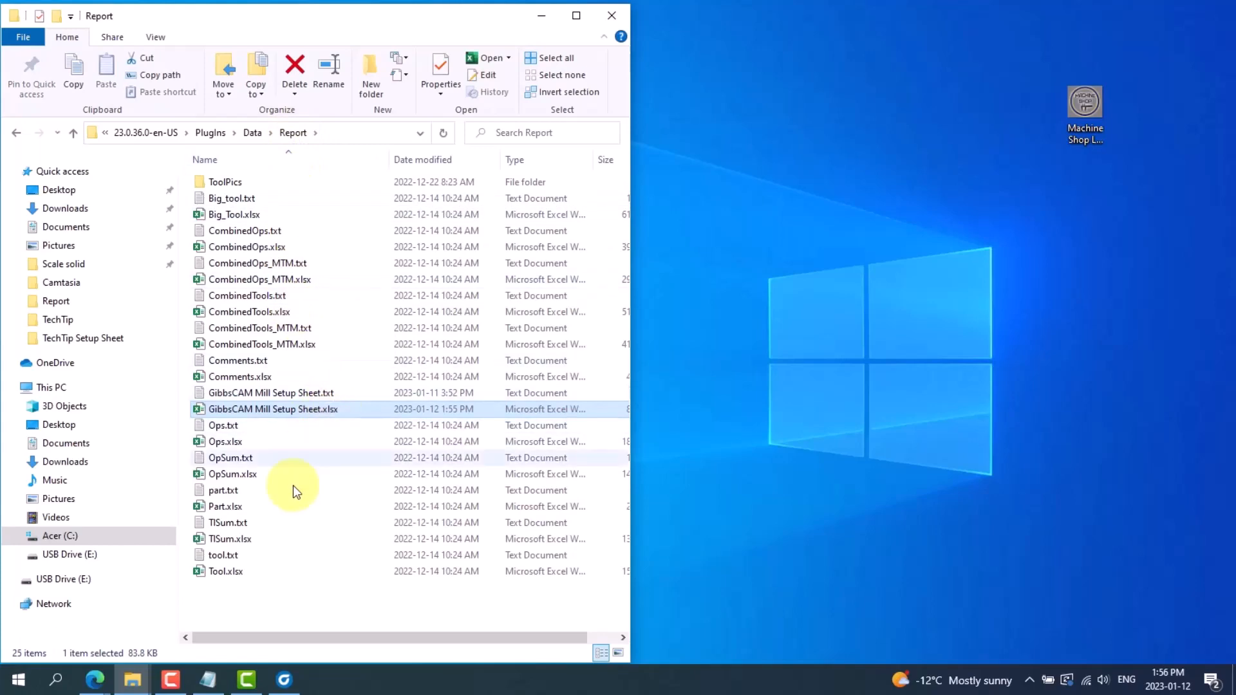
Switch to GibbsCAM and generate a custom Reporter report from the GibbsCAM Mill Setup Sheet template, output to report.xlsx.
{"action": "left_click", "coordinate": [286, 679]}
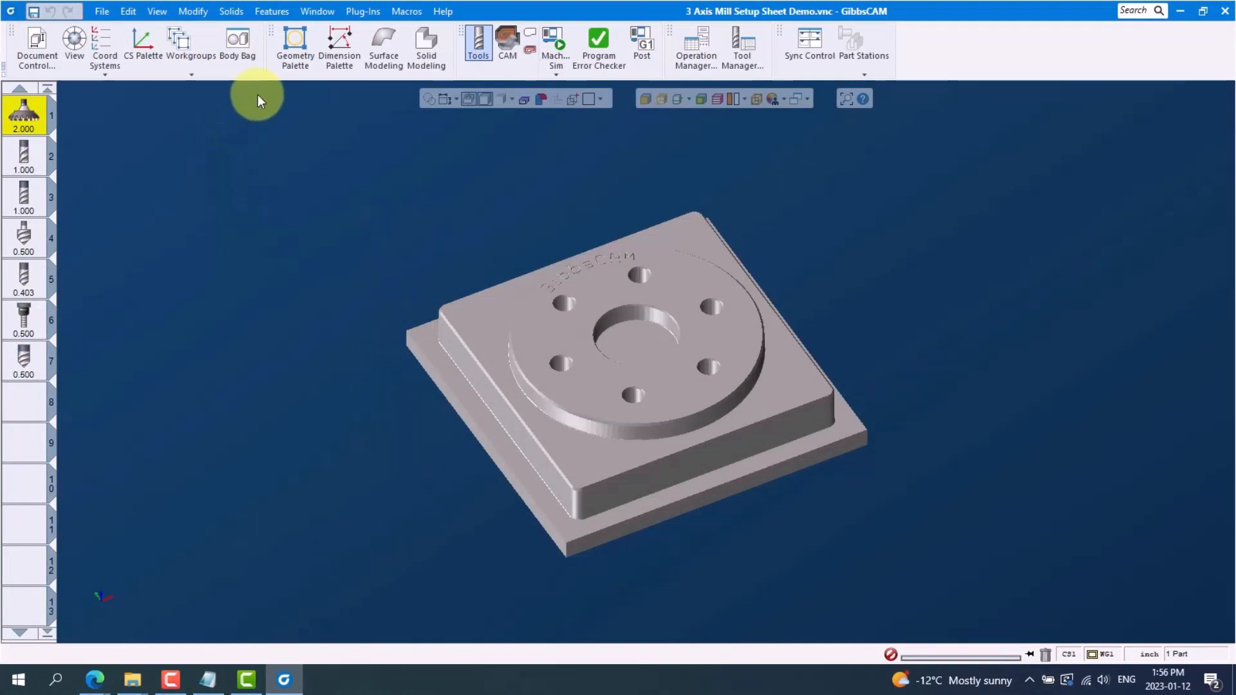
{"action": "left_click", "coordinate": [361, 11]}
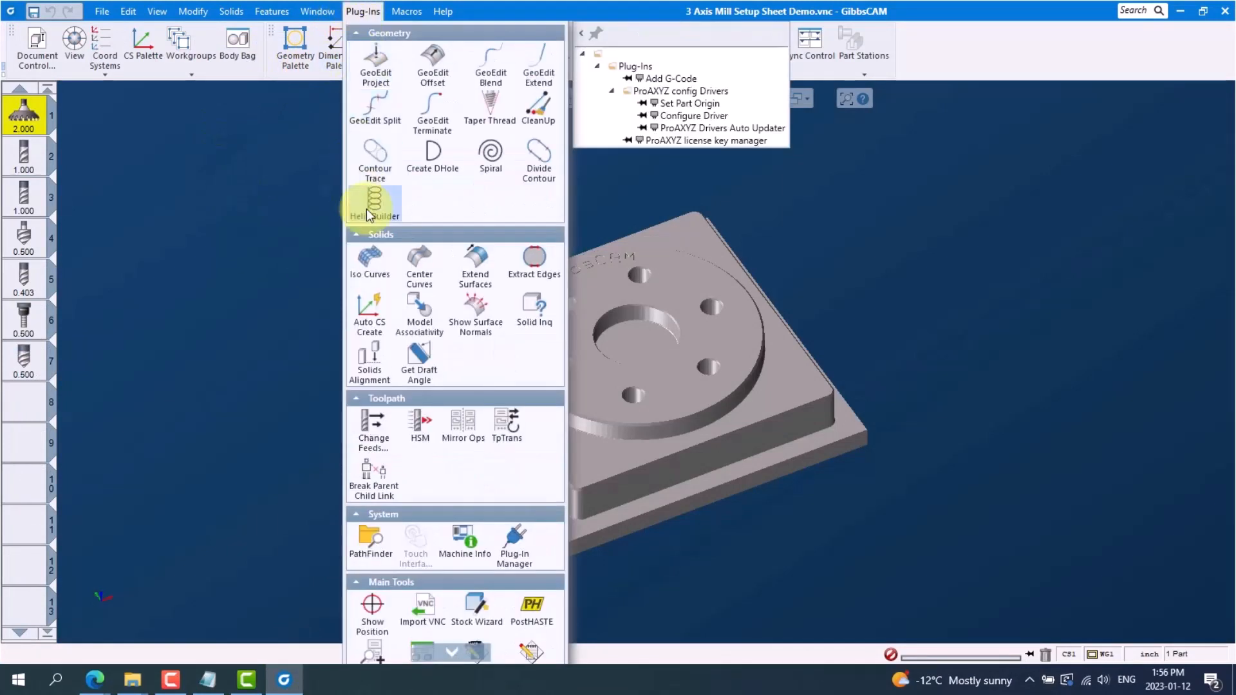
{"action": "scroll", "coordinate": [423, 613], "scroll_direction": "down", "scroll_amount": 3}
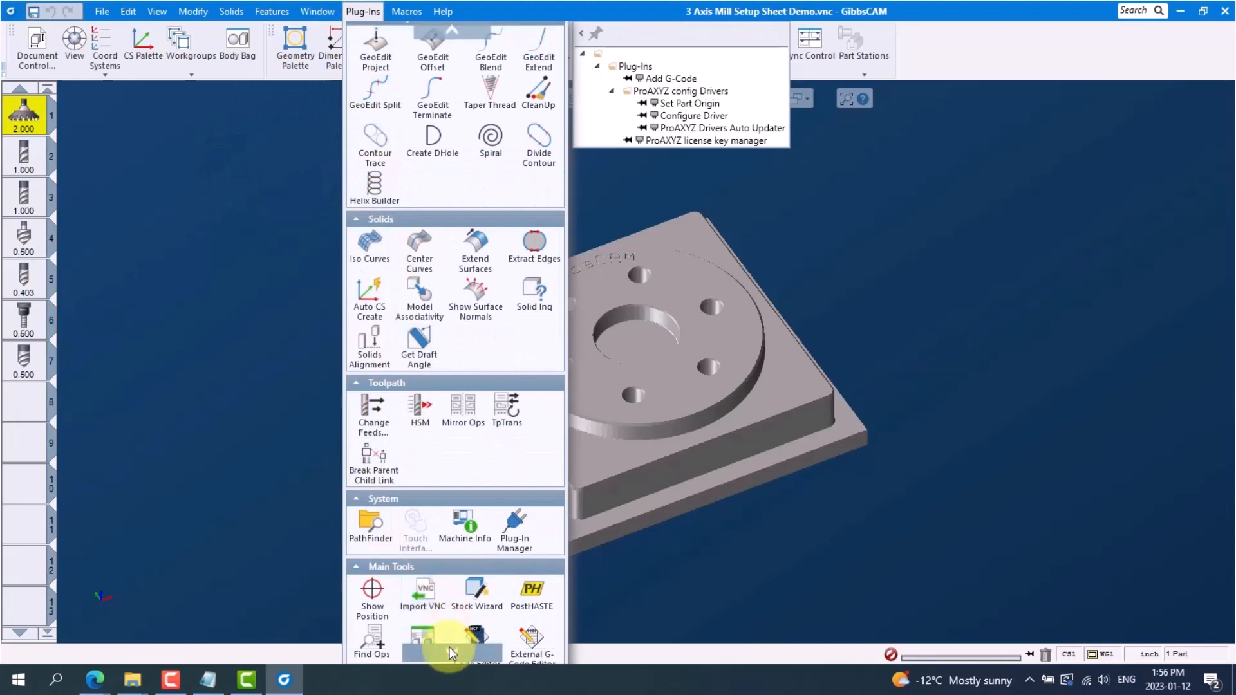
{"action": "left_click", "coordinate": [423, 554]}
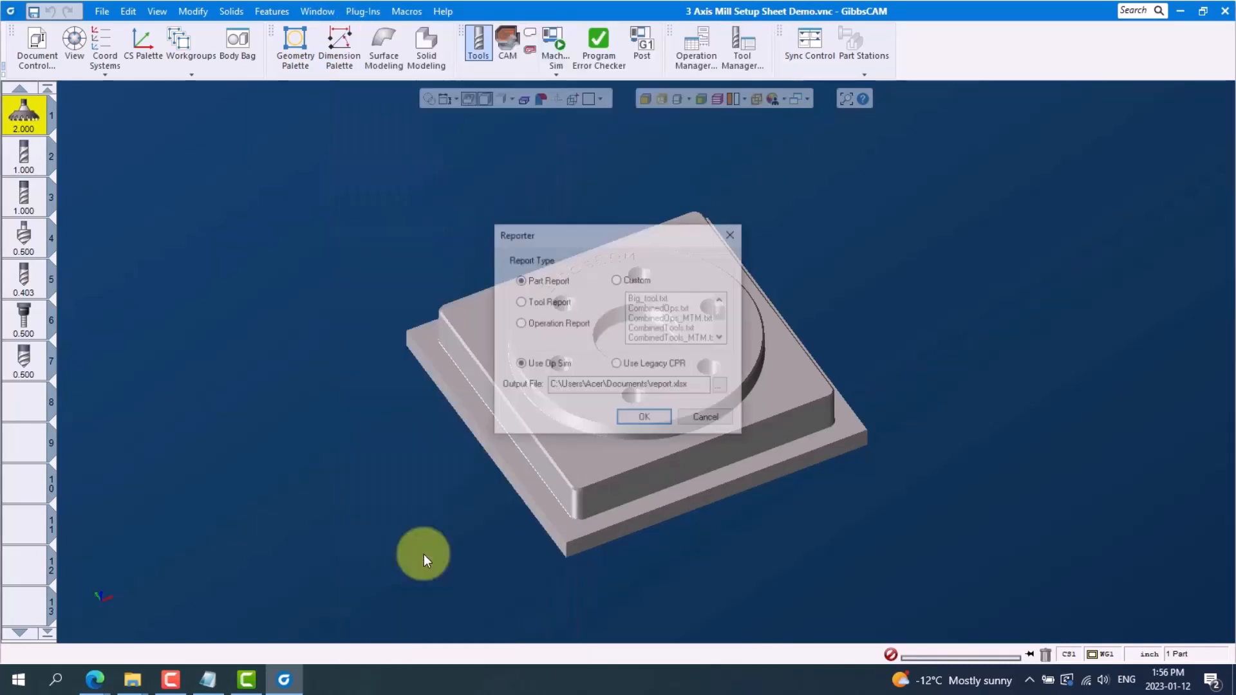
{"action": "left_click", "coordinate": [617, 281]}
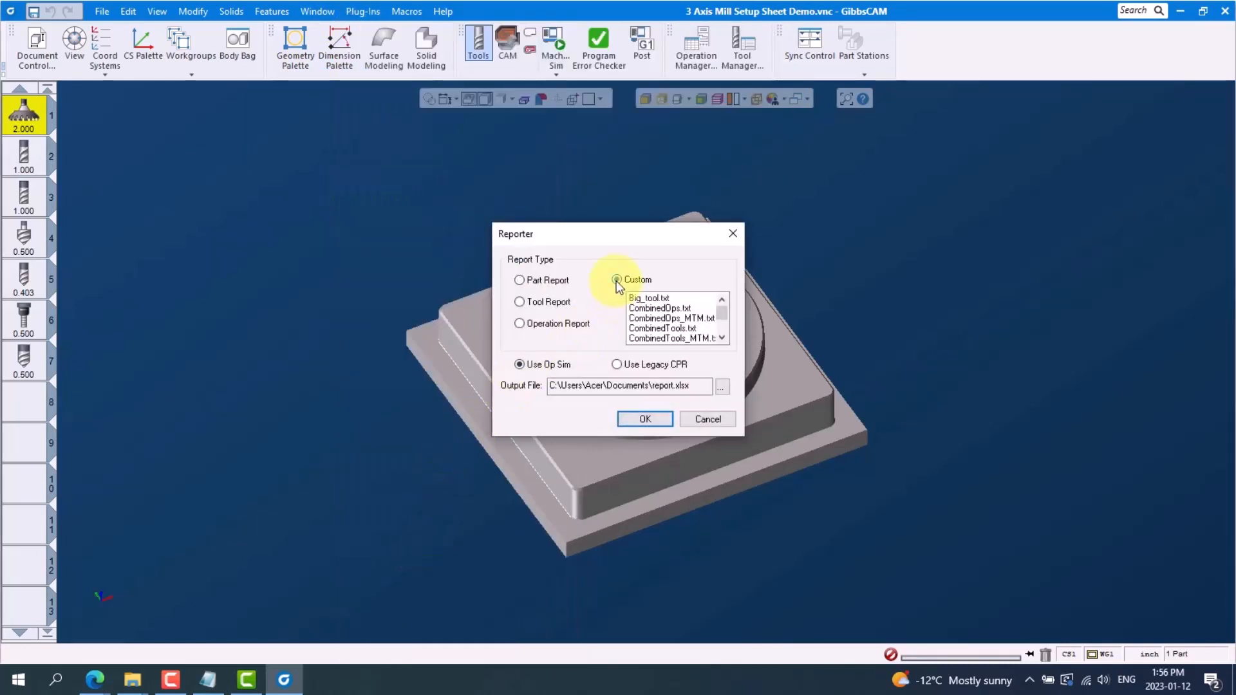
{"action": "left_click_drag", "start_coordinate": [719, 320], "coordinate": [722, 330]}
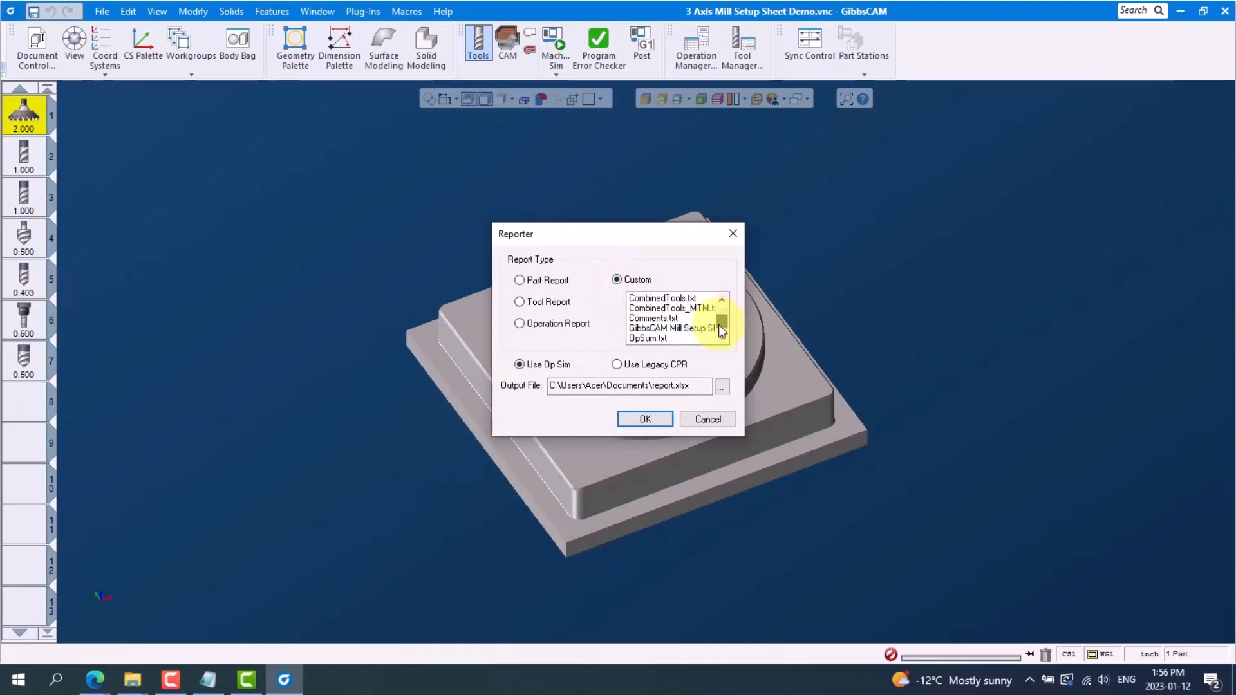
{"action": "left_click", "coordinate": [669, 328]}
{"action": "left_click", "coordinate": [644, 419]}
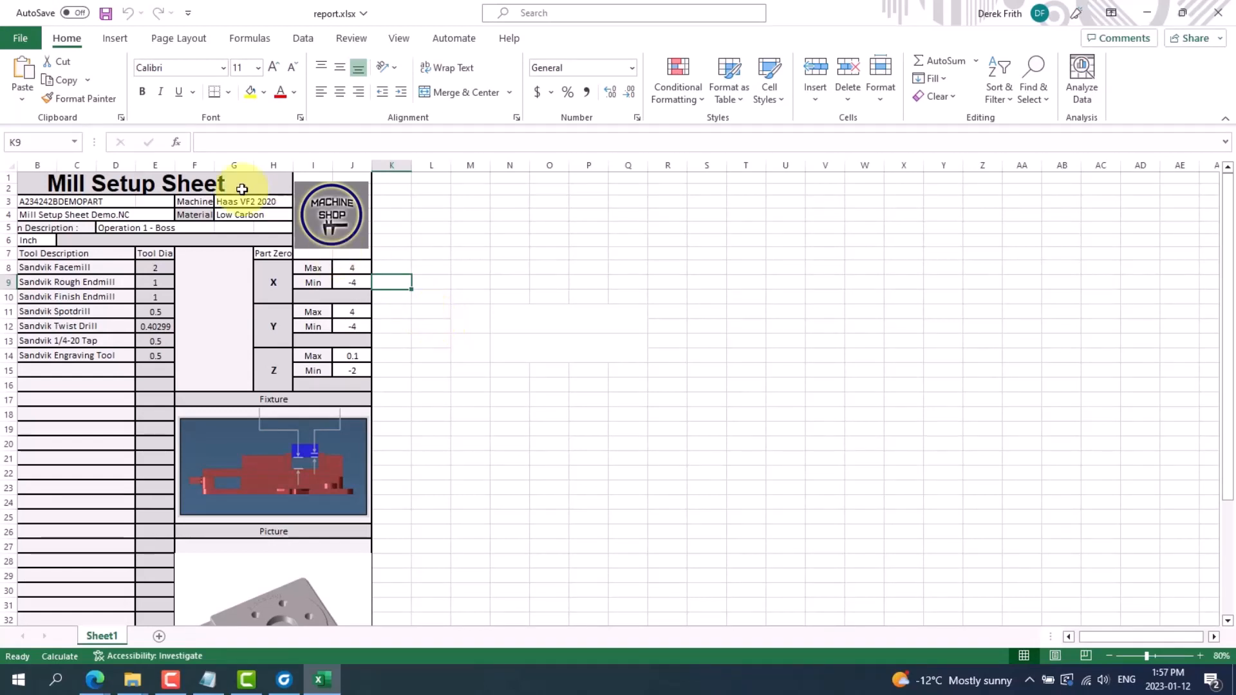
Open the print settings for the generated report.xlsx setup sheet.
{"action": "left_click", "coordinate": [25, 37]}
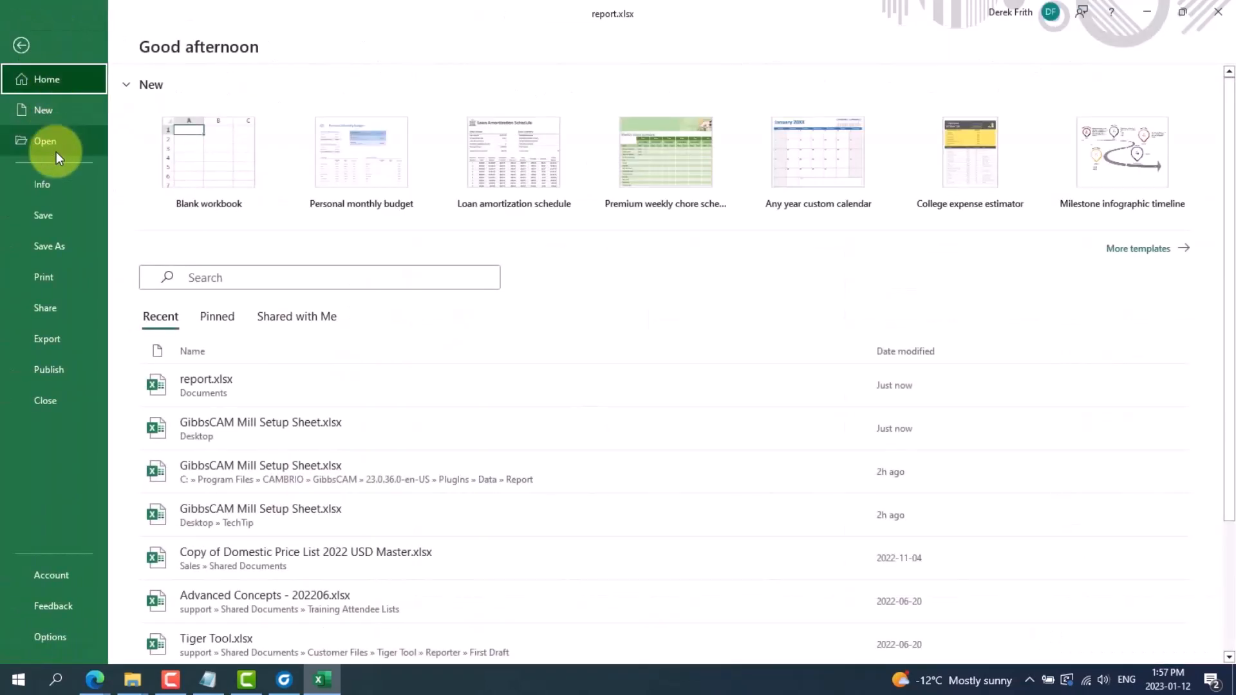
{"action": "left_click", "coordinate": [54, 279]}
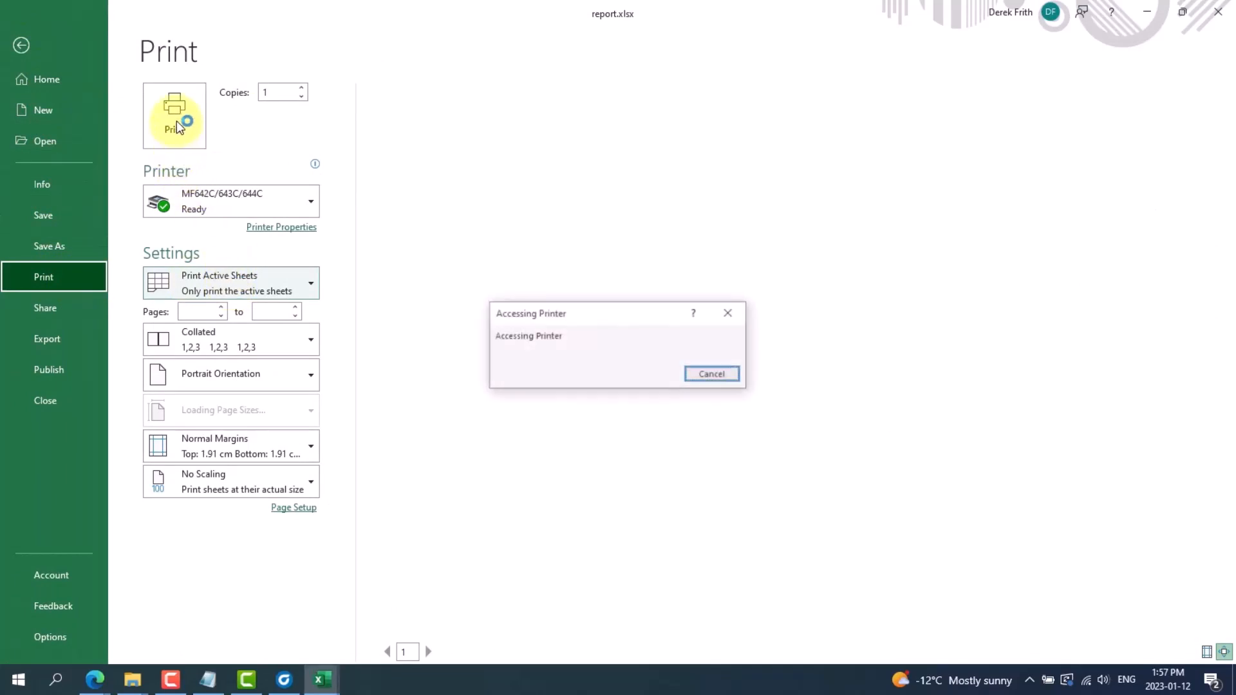